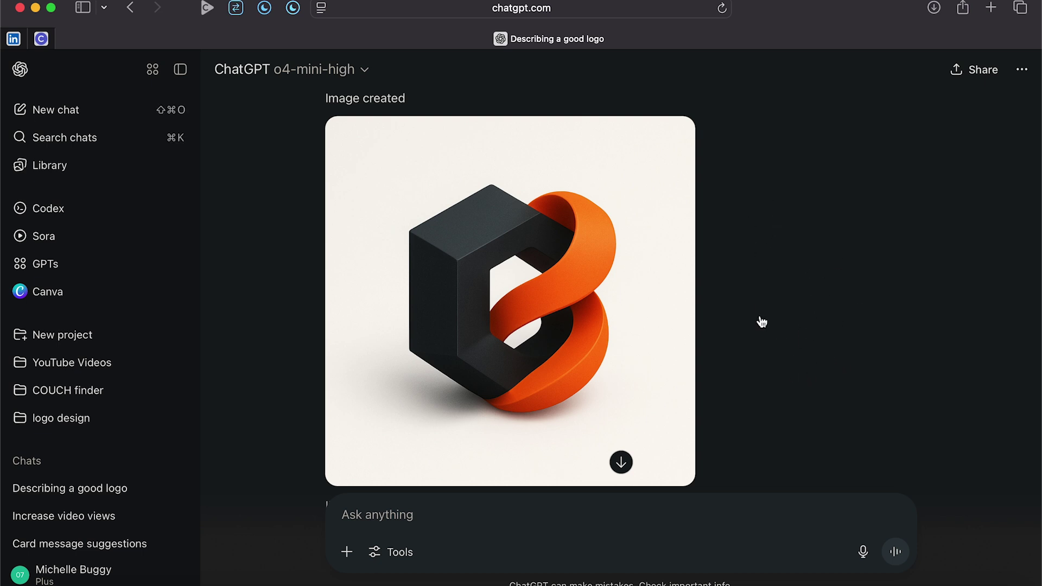
Step: Switch from the ChatGPT logo to the Firefly Text to Vector results in Chrome
{"action": "key", "text": "super+Tab"}
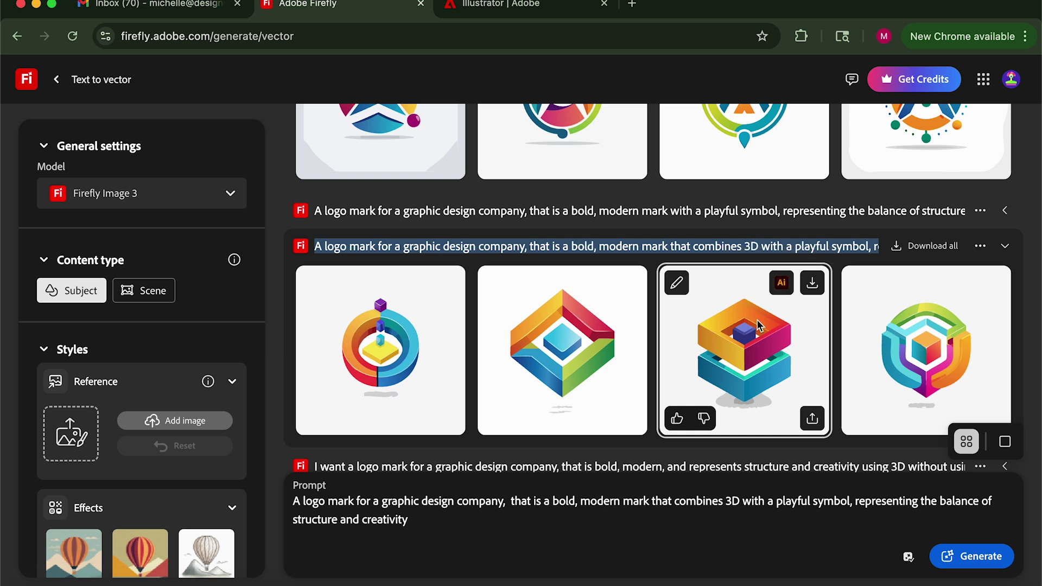
Step: Switch windows with Cmd+Tab on the way to opening the stacked-square cube result
{"action": "key", "text": "super+Tab"}
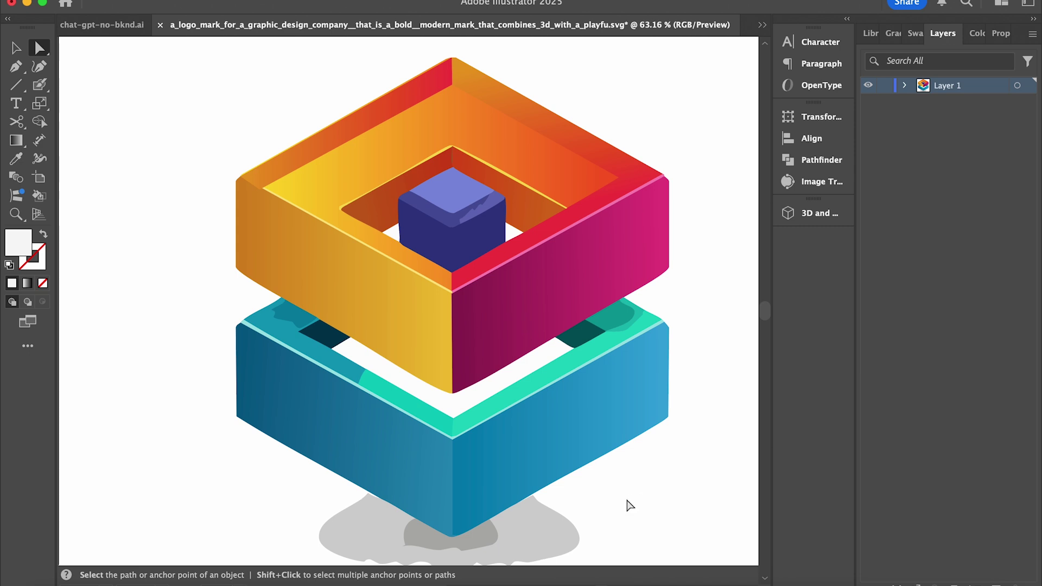
{"action": "left_click", "coordinate": [481, 535]}
{"action": "left_click", "coordinate": [546, 535], "text": "shift"}
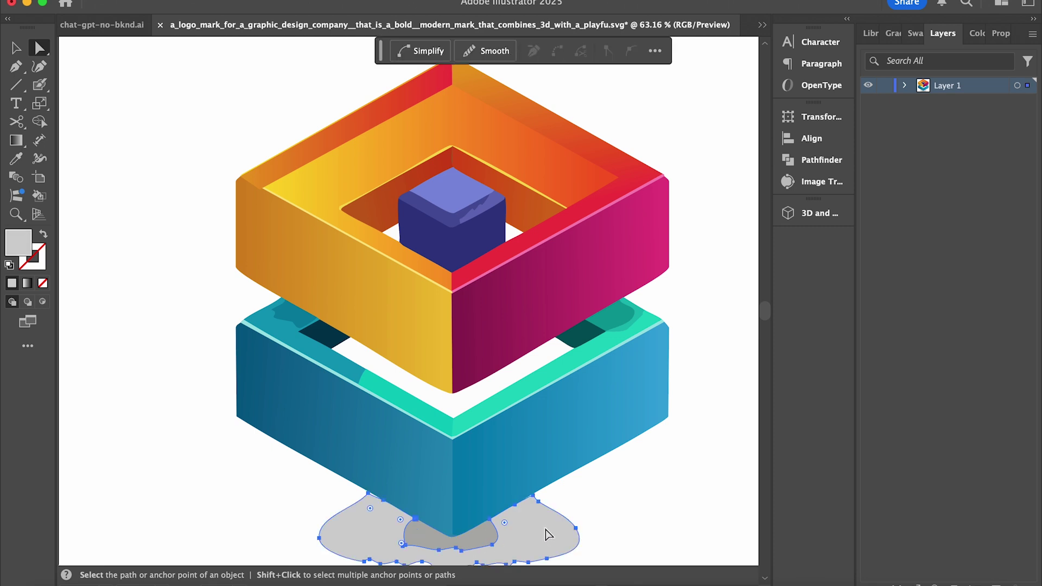
{"action": "left_click", "coordinate": [498, 208]}
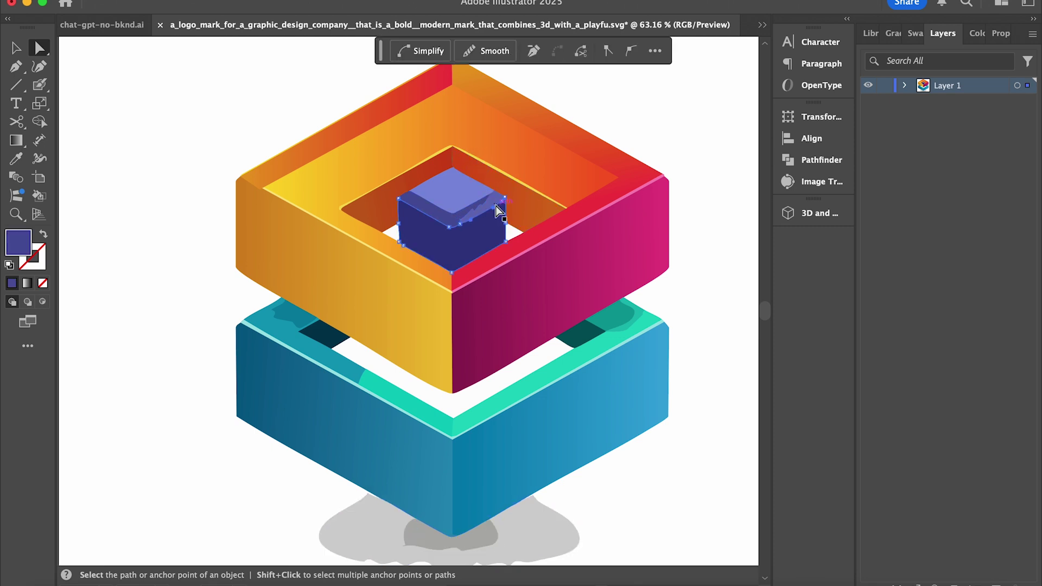
{"action": "left_click", "coordinate": [498, 209]}
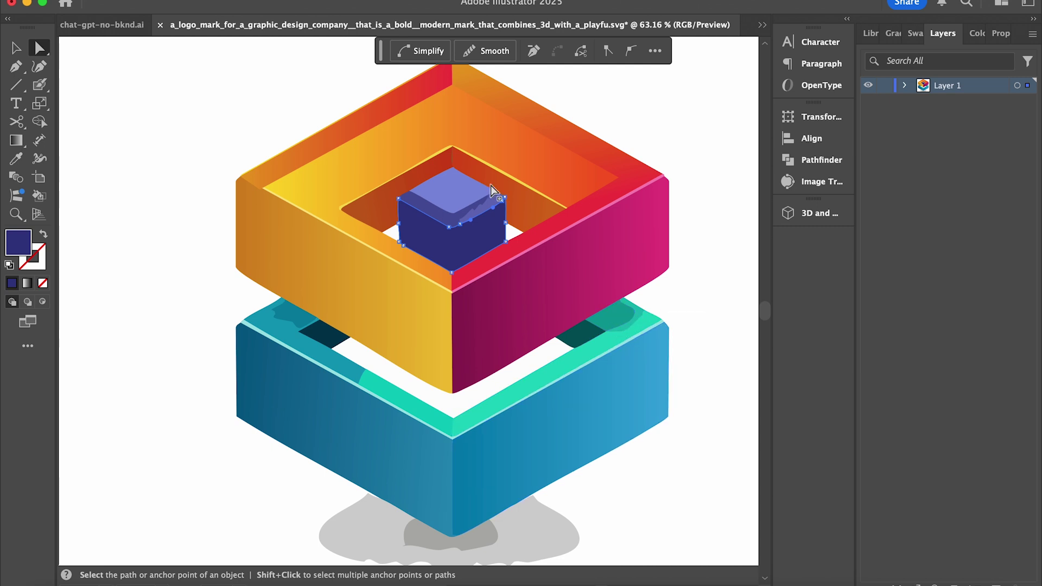
{"action": "left_click", "coordinate": [485, 207]}
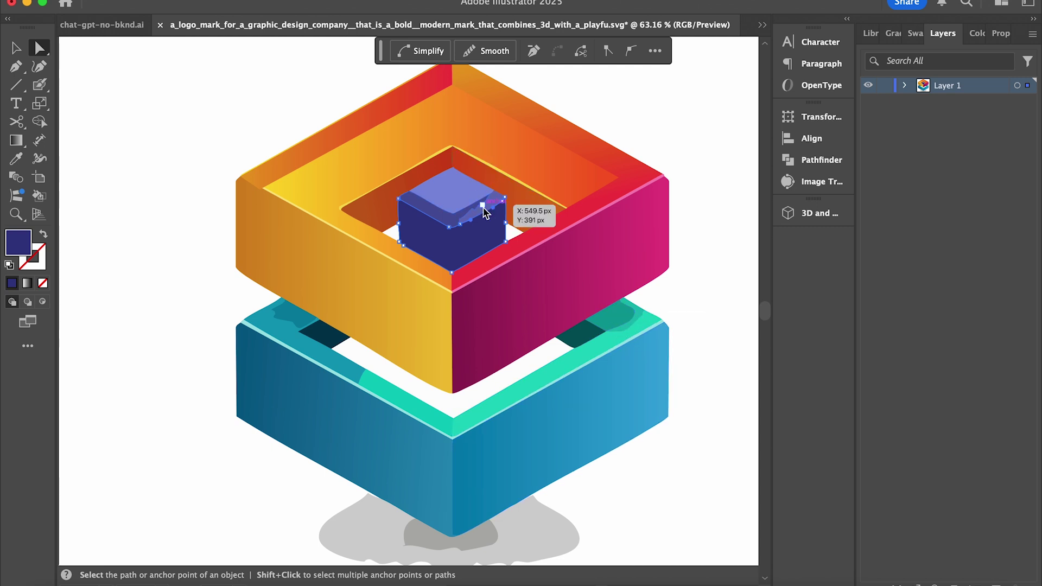
{"action": "scroll", "coordinate": [483, 207], "scroll_direction": "up", "scroll_amount": 6}
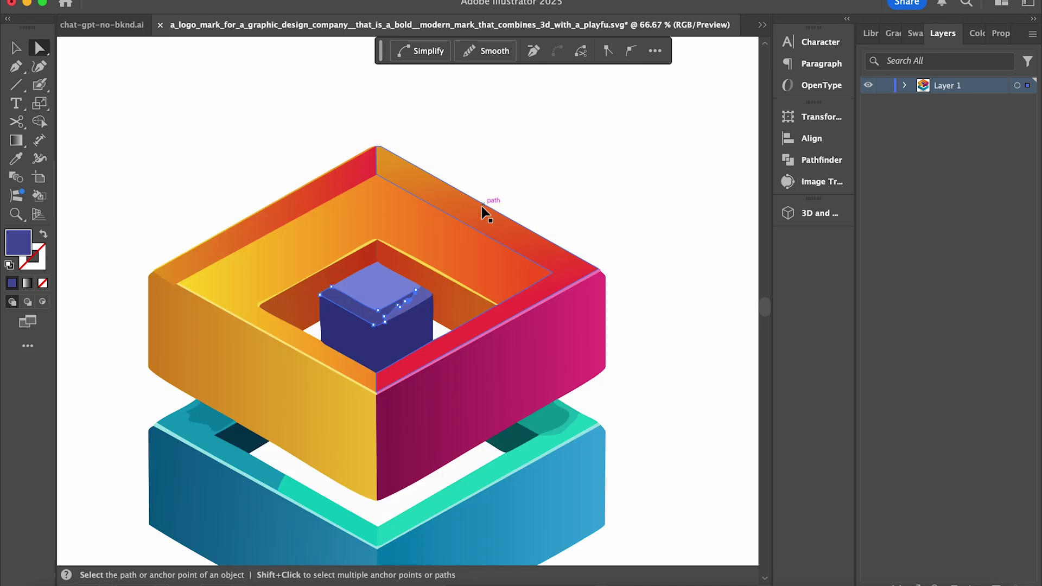
{"action": "left_click", "coordinate": [445, 280]}
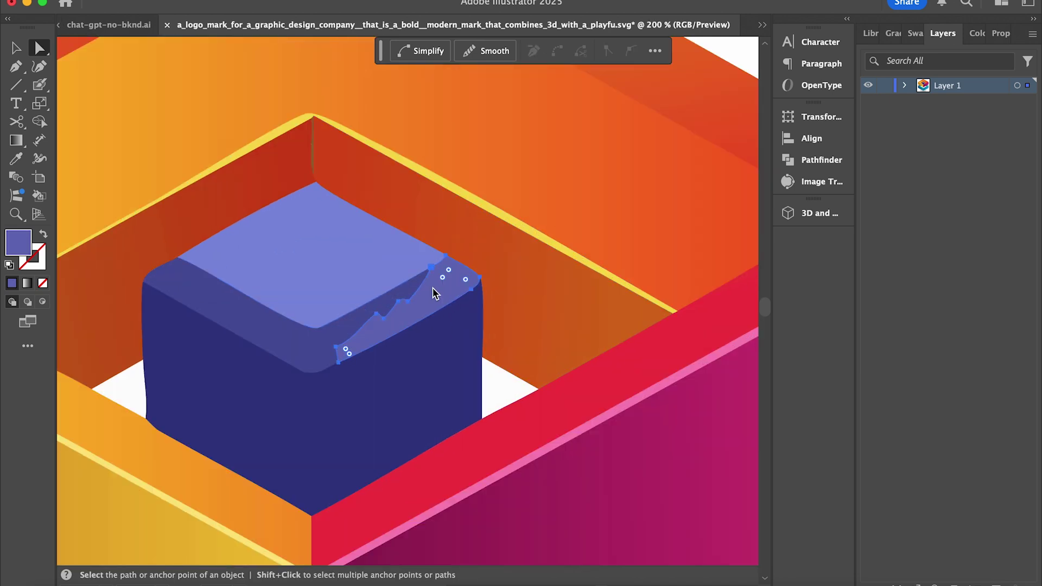
{"action": "left_click", "coordinate": [309, 353], "text": "shift"}
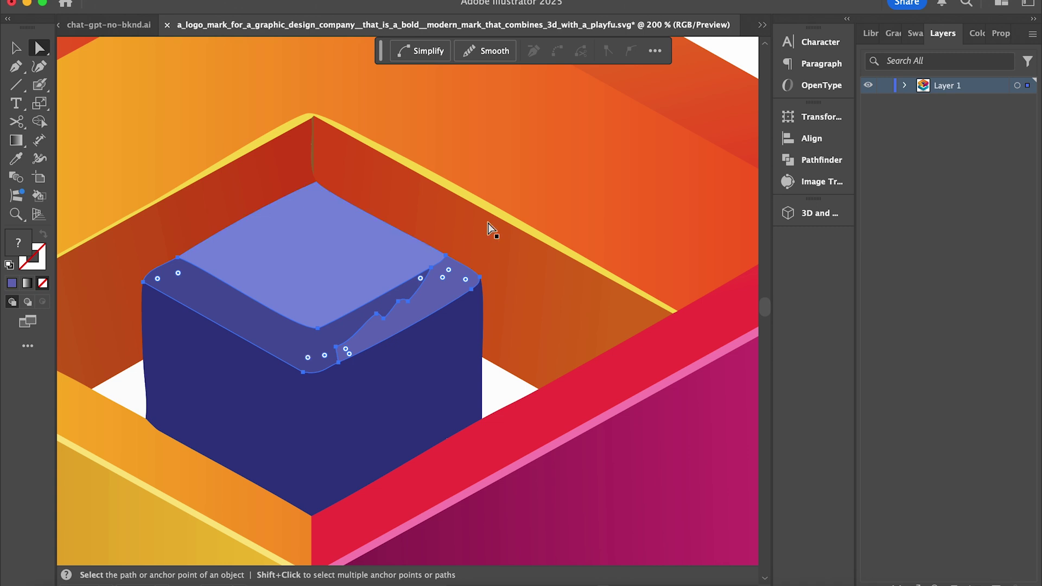
Step: Unite the two cube bevel strips with Pathfinder, then inspect the top rim up close
{"action": "left_click", "coordinate": [811, 161]}
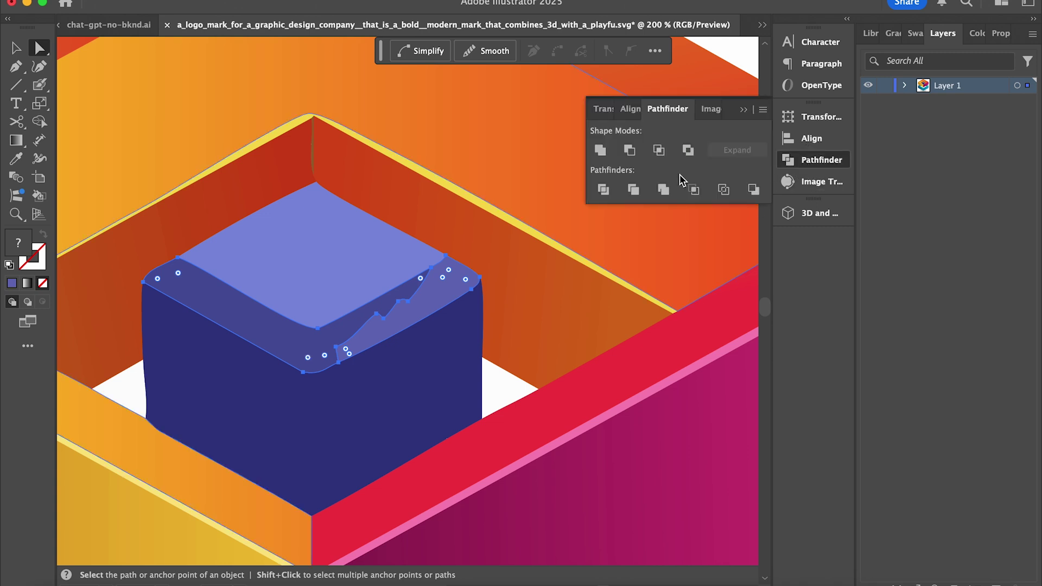
{"action": "left_click", "coordinate": [671, 194]}
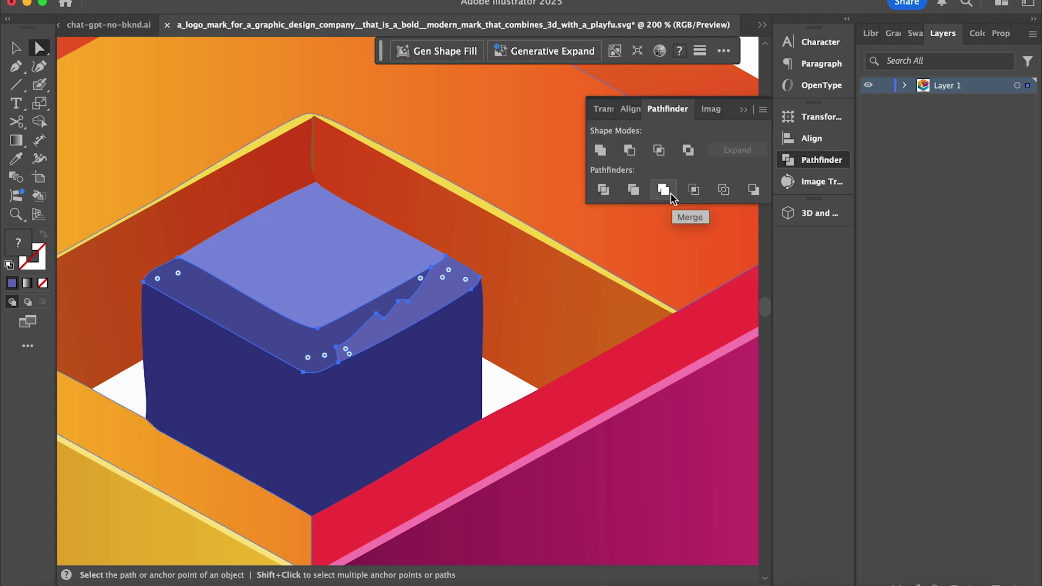
{"action": "left_click", "coordinate": [600, 150]}
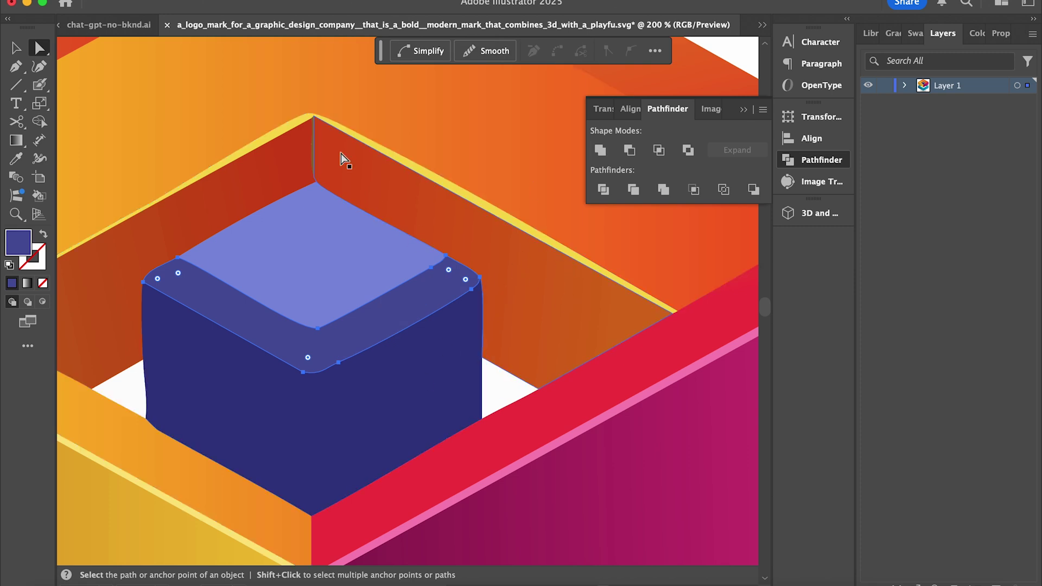
{"action": "left_click", "coordinate": [331, 120]}
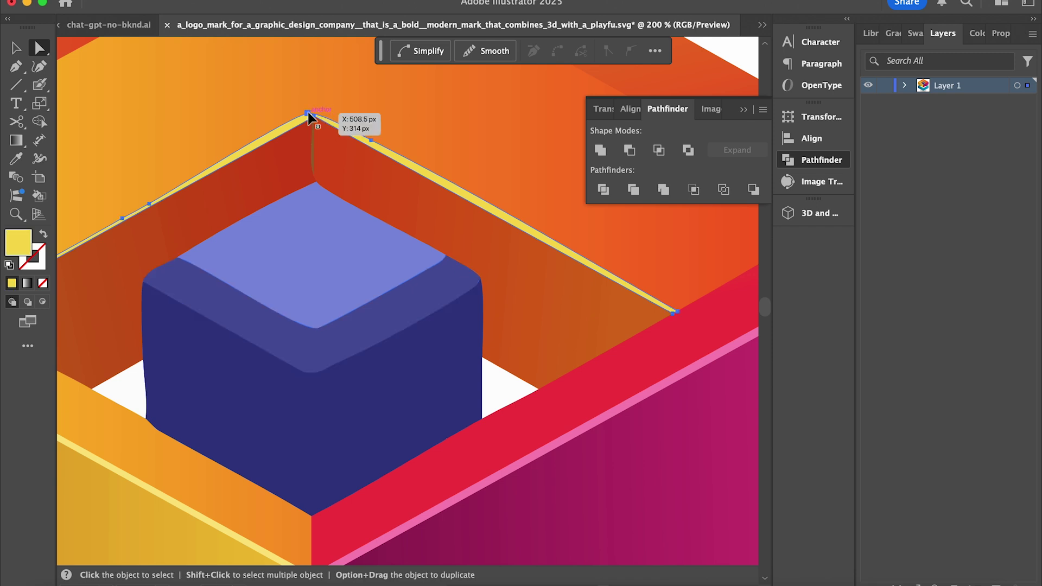
{"action": "key", "text": "super+equal"}
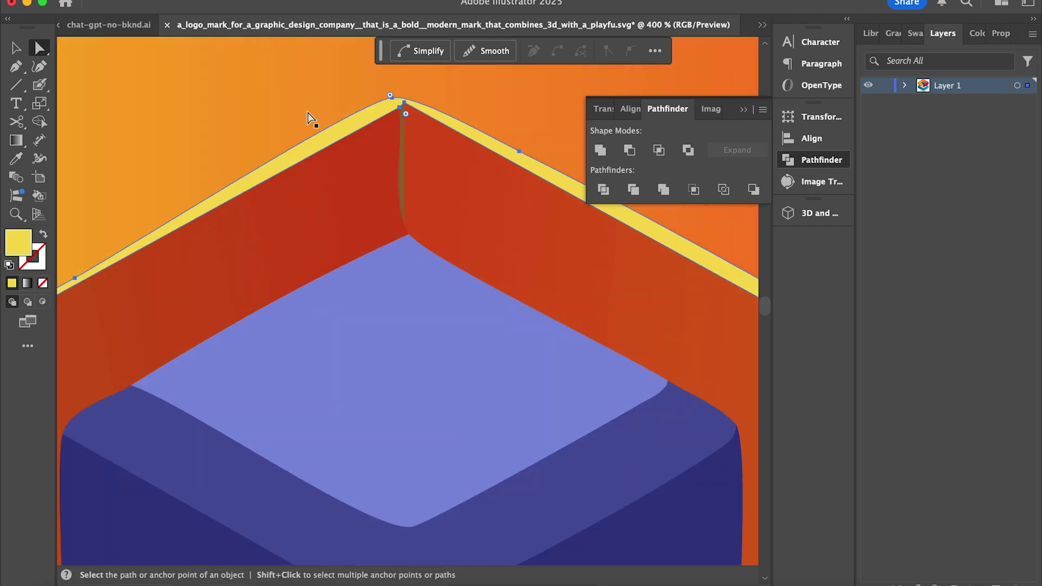
{"action": "left_click", "coordinate": [399, 185]}
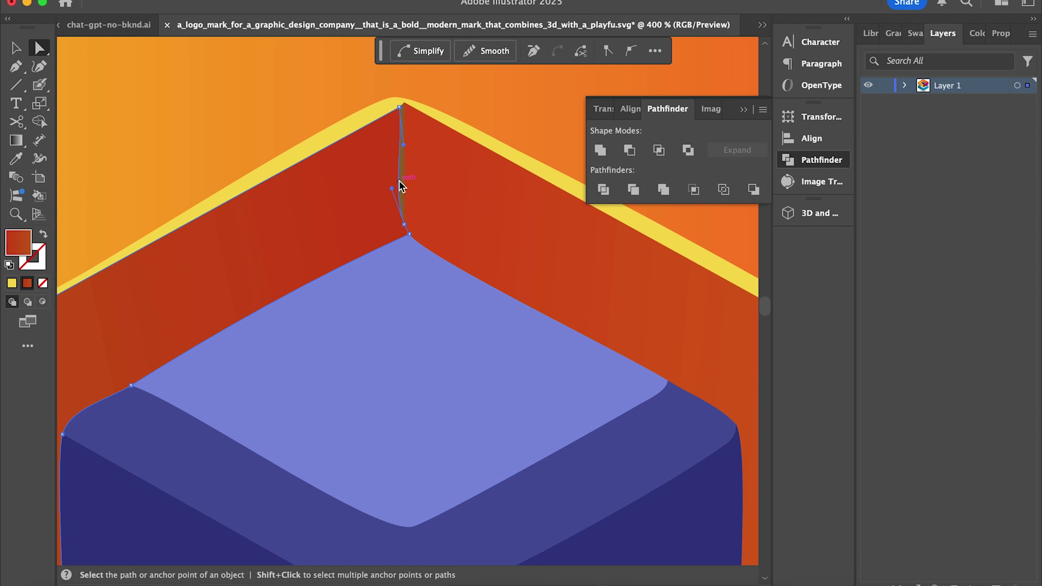
{"action": "key", "text": "super+0"}
Step: Unite the two teal rim pieces of the blue base into one band
{"action": "key", "text": "p"}
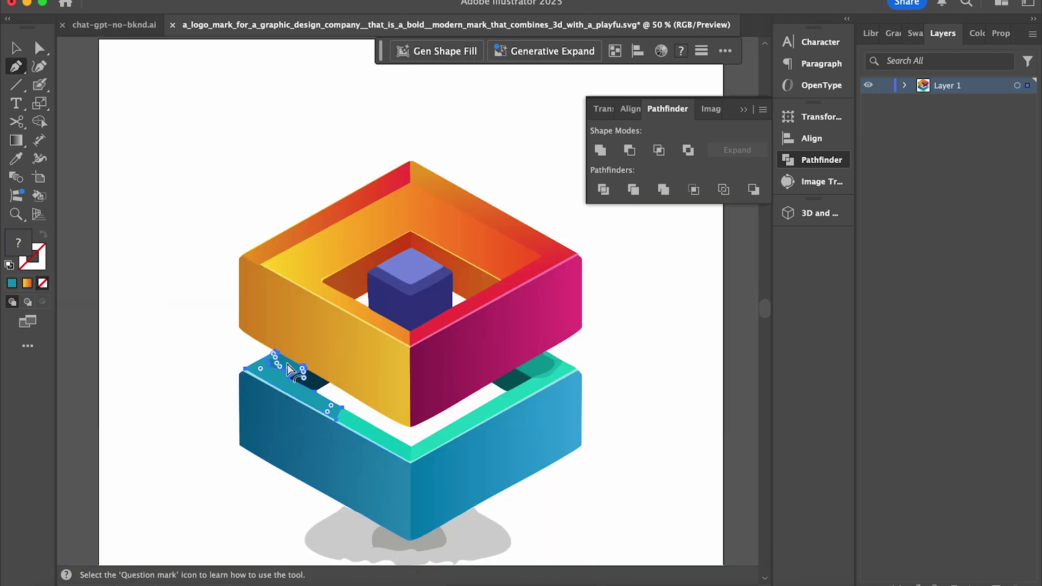
{"action": "left_click", "coordinate": [600, 150]}
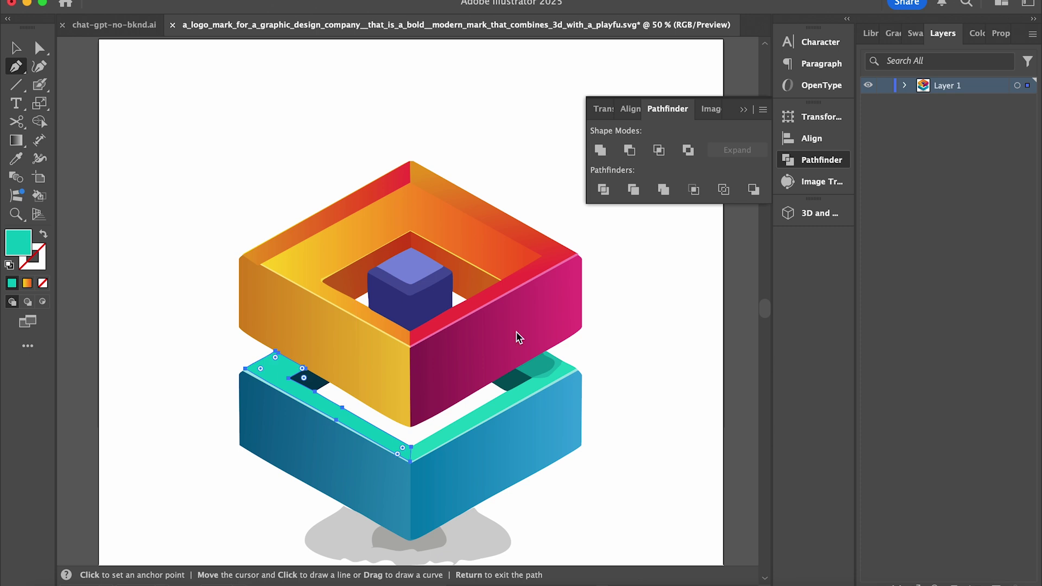
{"action": "left_click", "coordinate": [558, 360], "text": "shift+super"}
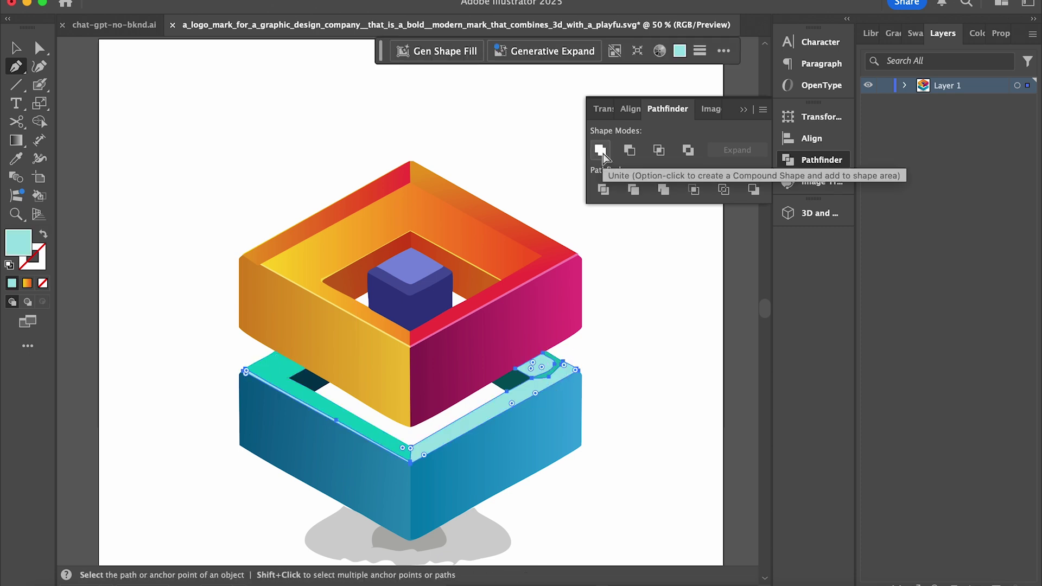
{"action": "scroll", "coordinate": [586, 349], "scroll_direction": "up", "scroll_amount": 2}
{"action": "left_click", "coordinate": [564, 293]}
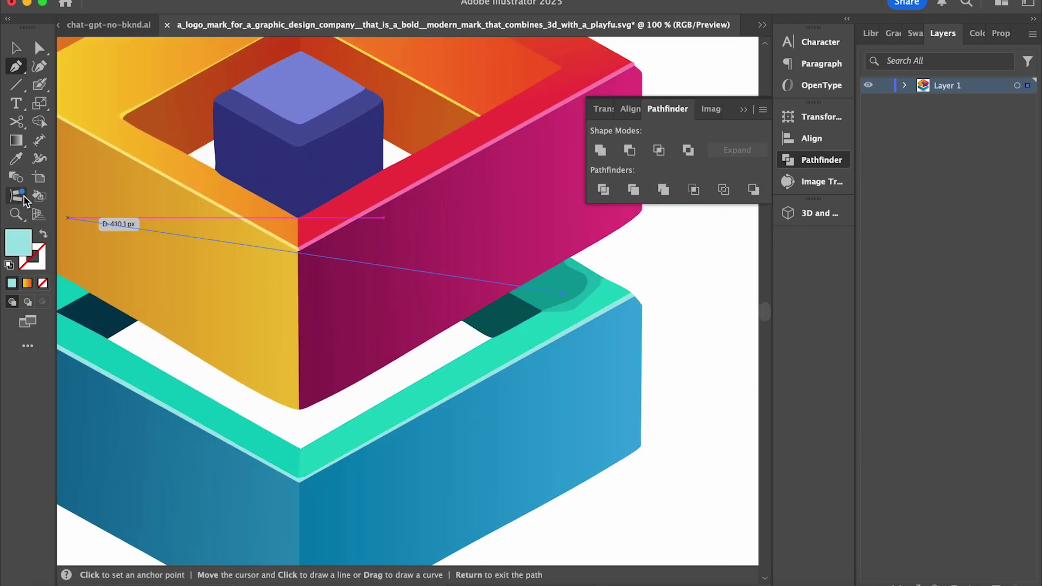
{"action": "key", "text": "a"}
{"action": "left_click", "coordinate": [599, 288]}
{"action": "left_click", "coordinate": [607, 308], "text": "shift"}
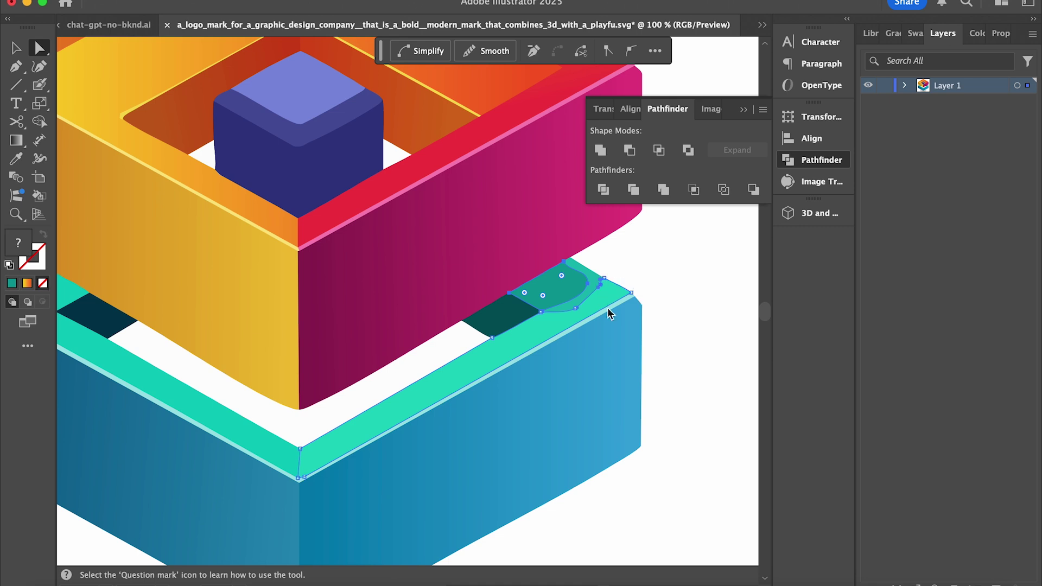
{"action": "left_click", "coordinate": [600, 149]}
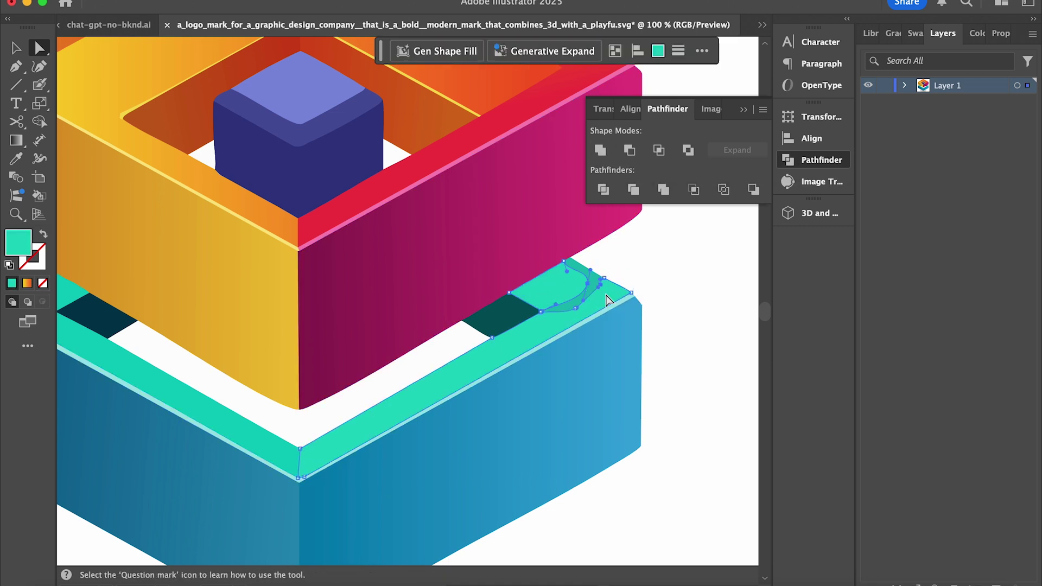
{"action": "left_click", "coordinate": [653, 280]}
Step: Delete the outer grey shadow and the darker inner shadow blob beneath the logo
{"action": "key", "text": "super+minus"}
{"action": "key", "text": "super+minus"}
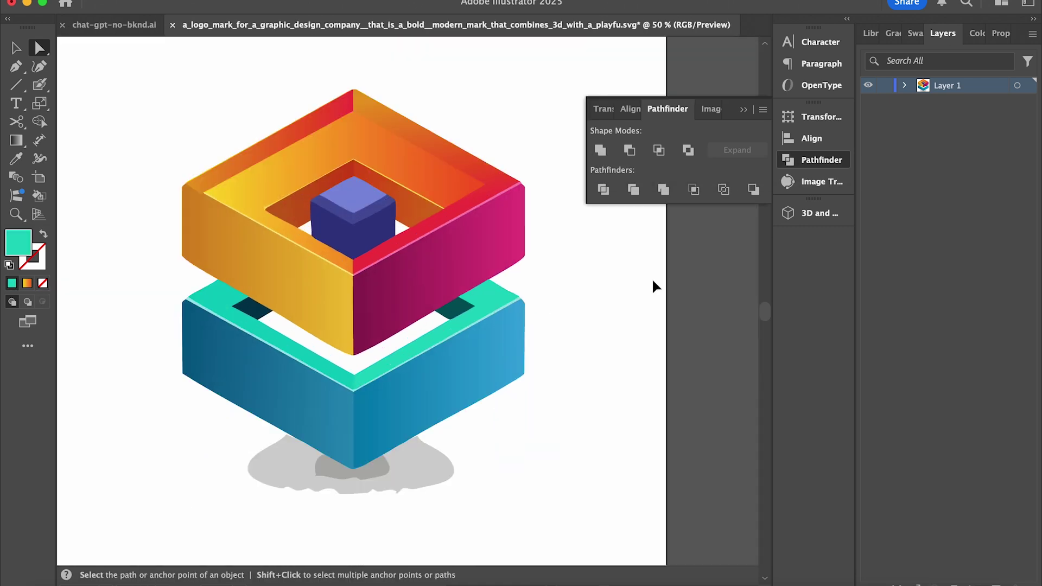
{"action": "left_click", "coordinate": [412, 471]}
{"action": "key", "text": "Delete"}
{"action": "left_click", "coordinate": [379, 473]}
{"action": "key", "text": "Delete"}
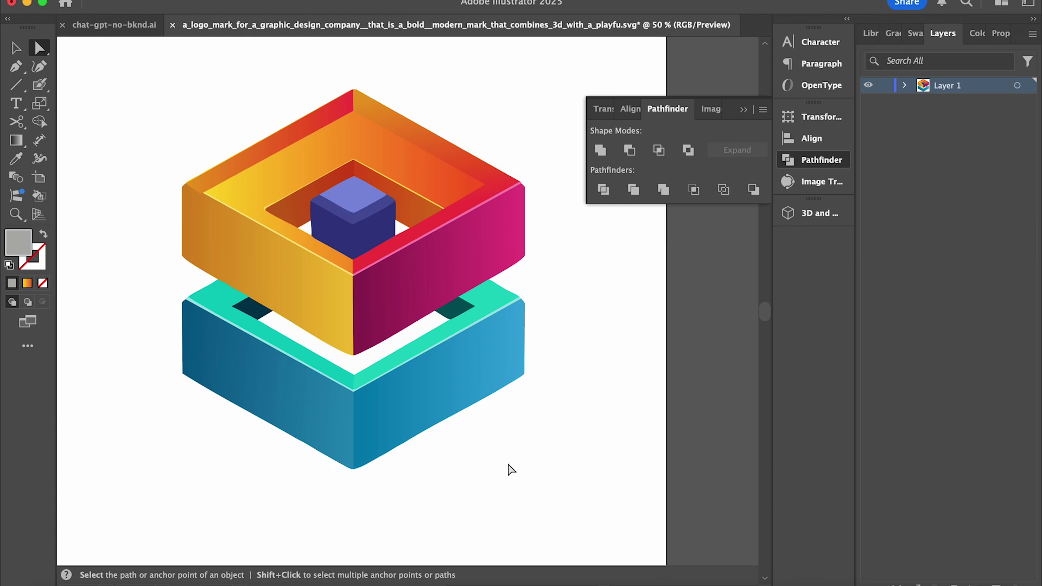
Step: Drag a Selection-tool marquee around all the stacked-square logo artwork
{"action": "scroll", "coordinate": [510, 470], "scroll_direction": "up", "scroll_amount": 2}
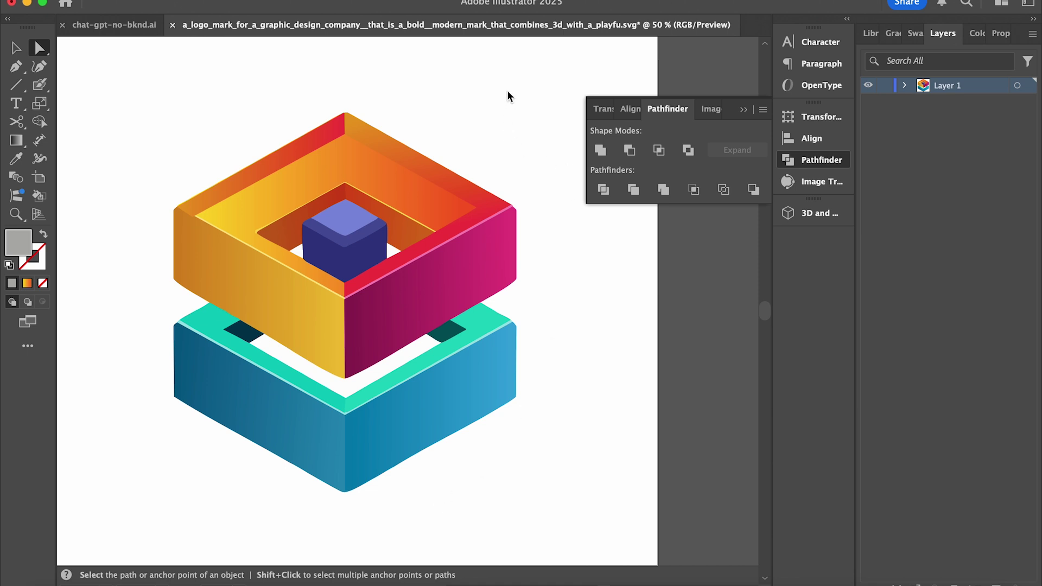
{"action": "left_click", "coordinate": [14, 50]}
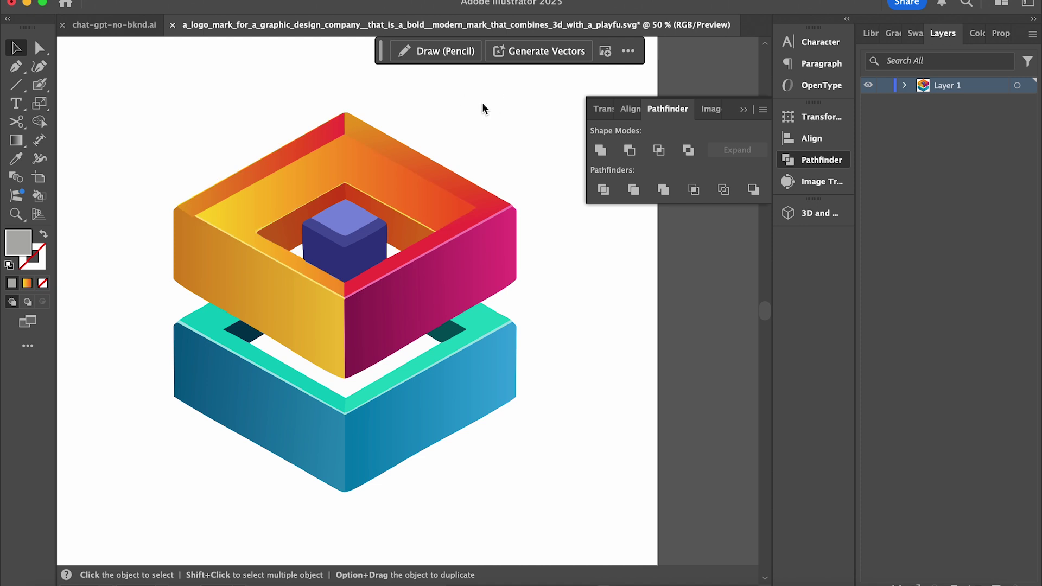
{"action": "left_click_drag", "start_coordinate": [484, 101], "coordinate": [221, 534]}
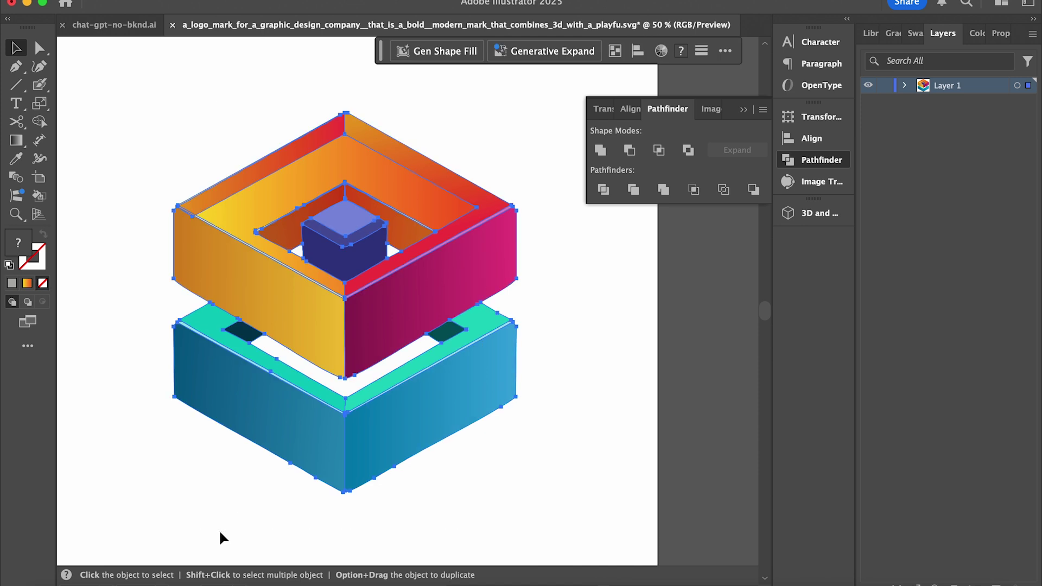
Step: Recolor the logo by shifting teal toward green, then switch to Generative Recolor
{"action": "left_click", "coordinate": [662, 51]}
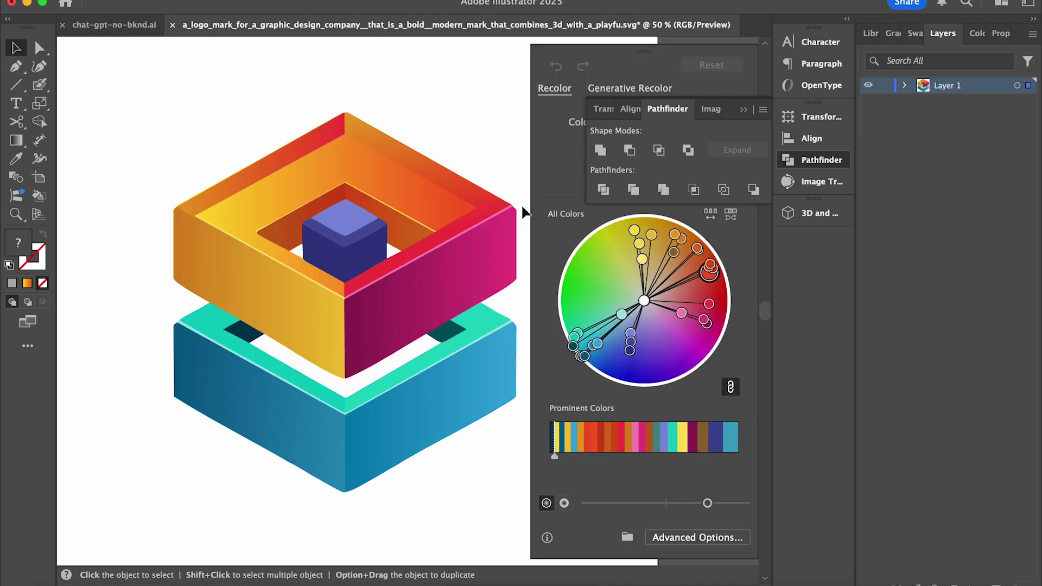
{"action": "left_click_drag", "start_coordinate": [573, 346], "coordinate": [644, 228]}
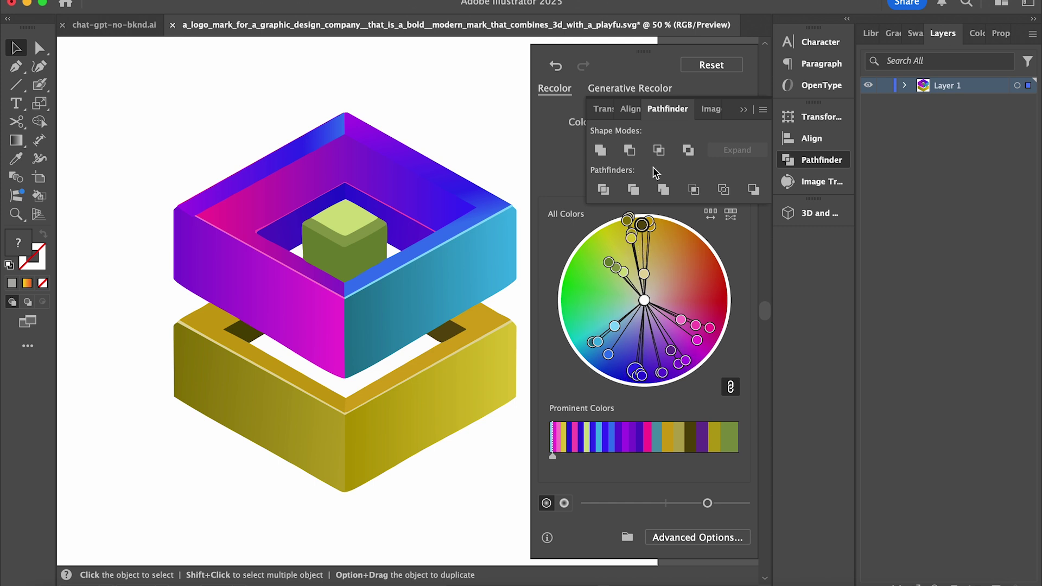
{"action": "left_click", "coordinate": [746, 111]}
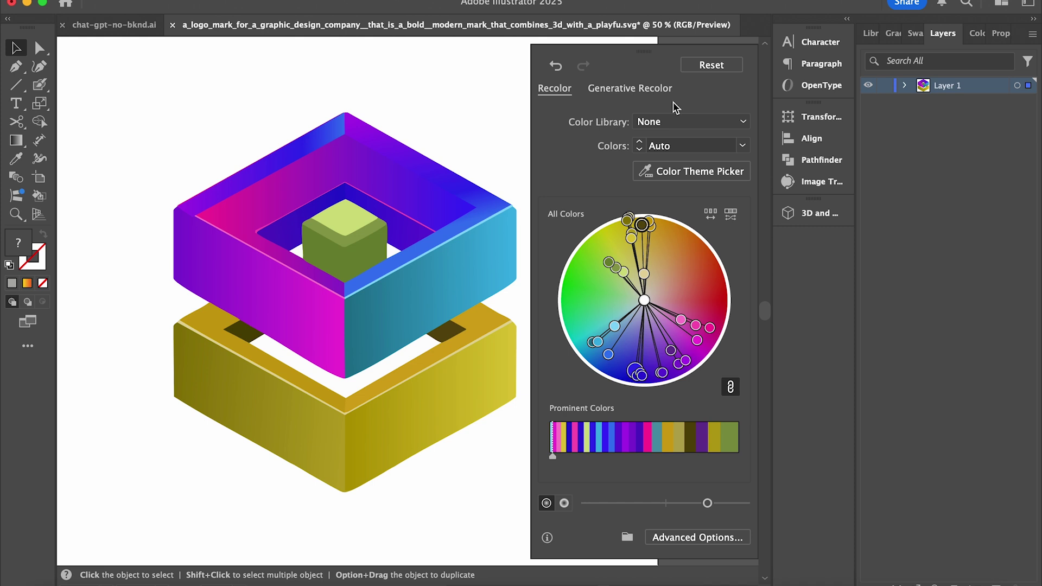
{"action": "left_click", "coordinate": [649, 91]}
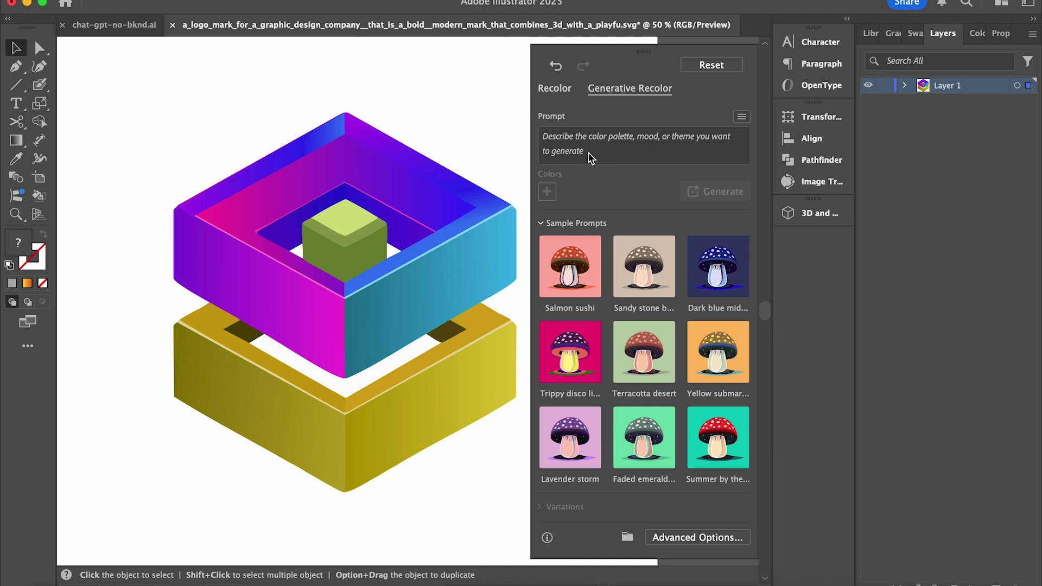
Step: Prompt 'blues', pick 'Blues and pinks', and apply the blue-and-purple variation
{"action": "left_click", "coordinate": [587, 152]}
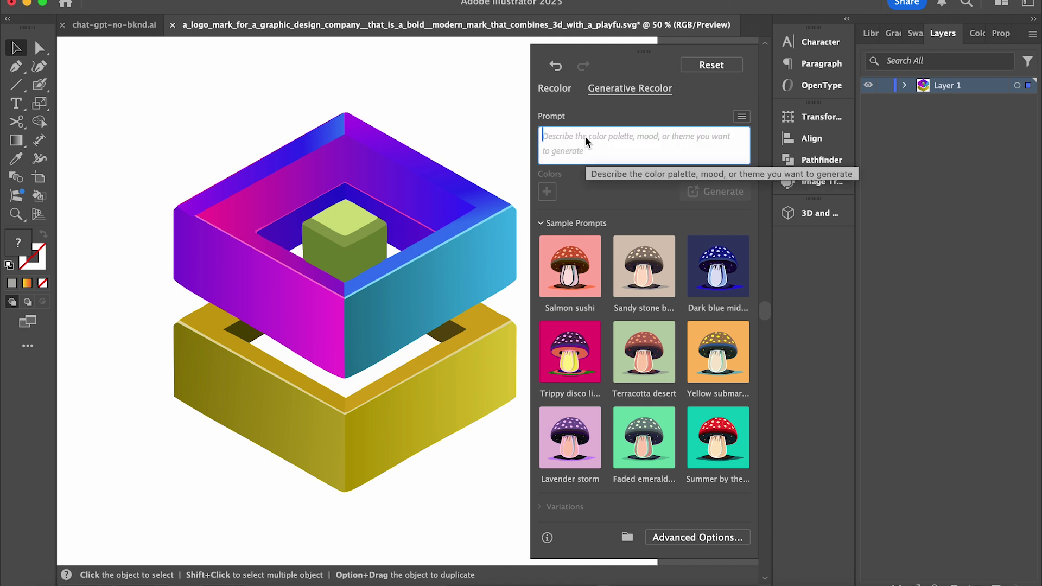
{"action": "type", "text": "bl"}
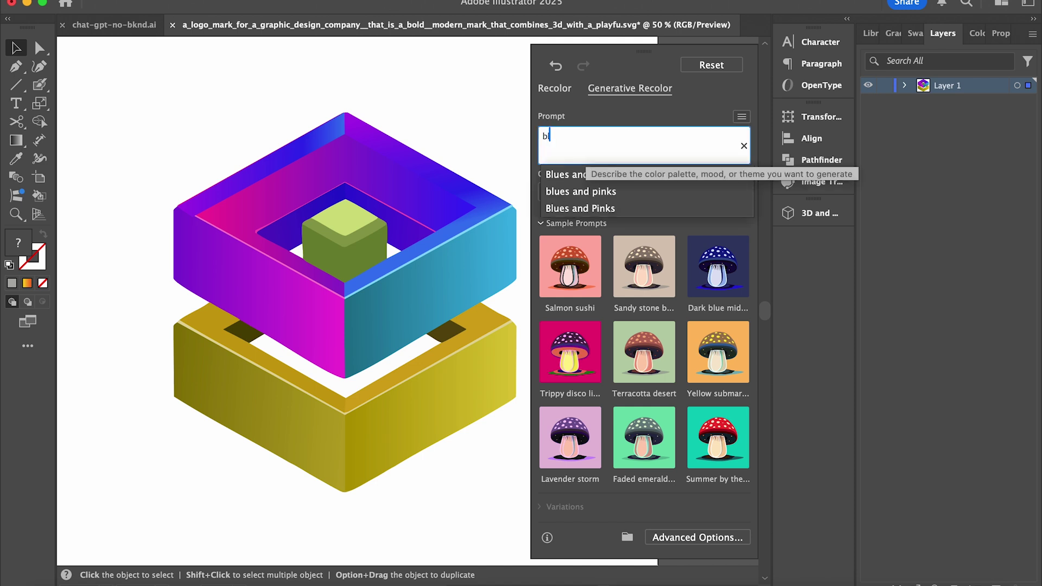
{"action": "type", "text": "ues"}
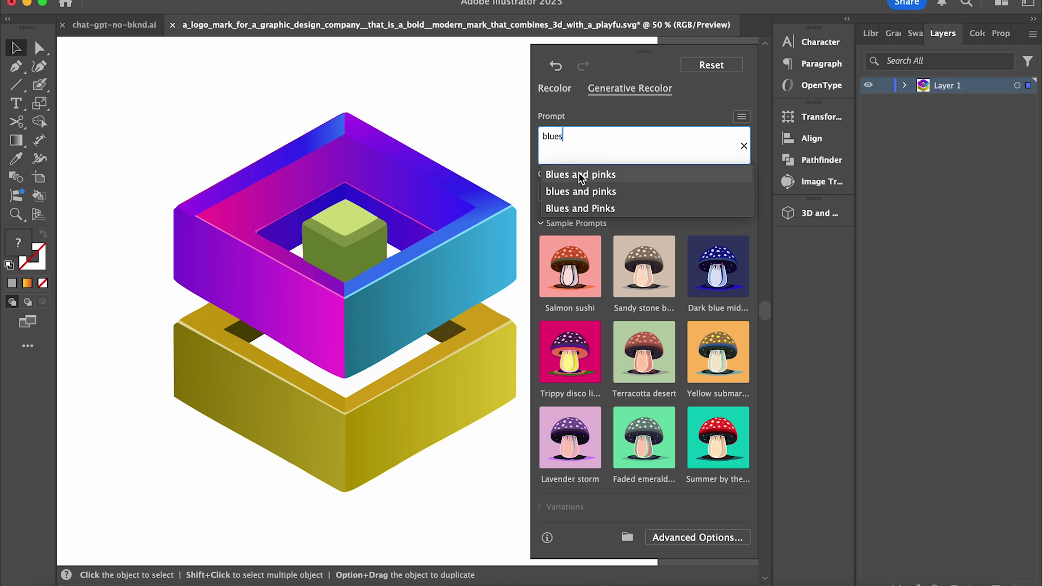
{"action": "left_click", "coordinate": [580, 175]}
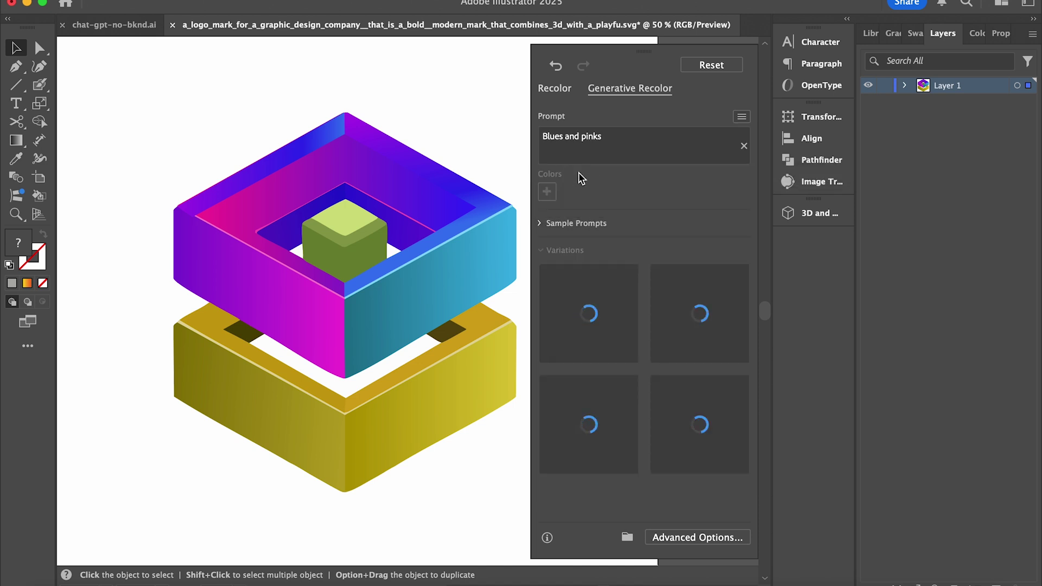
{"action": "left_click", "coordinate": [589, 418]}
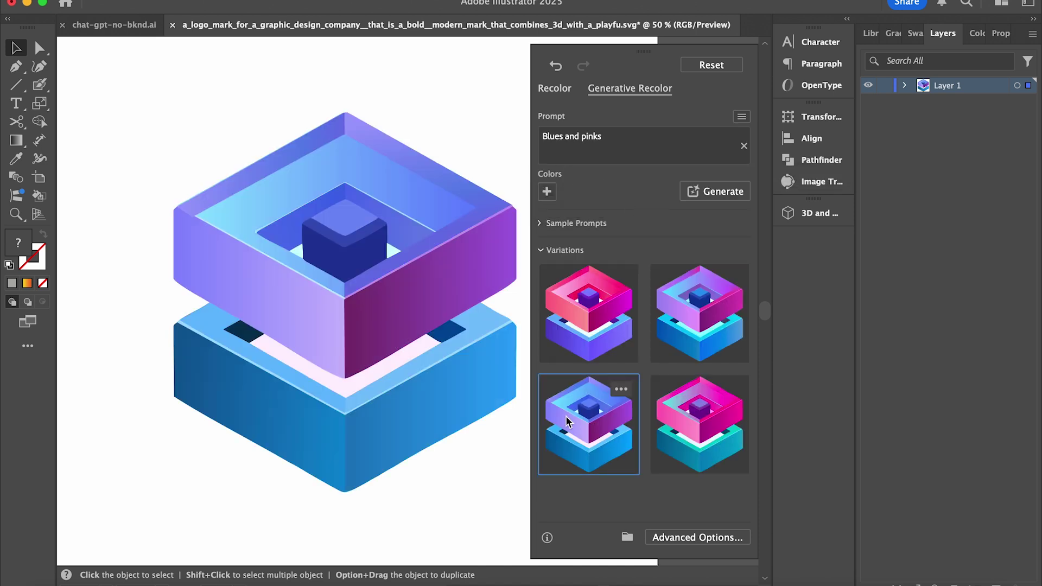
{"action": "left_click", "coordinate": [442, 499]}
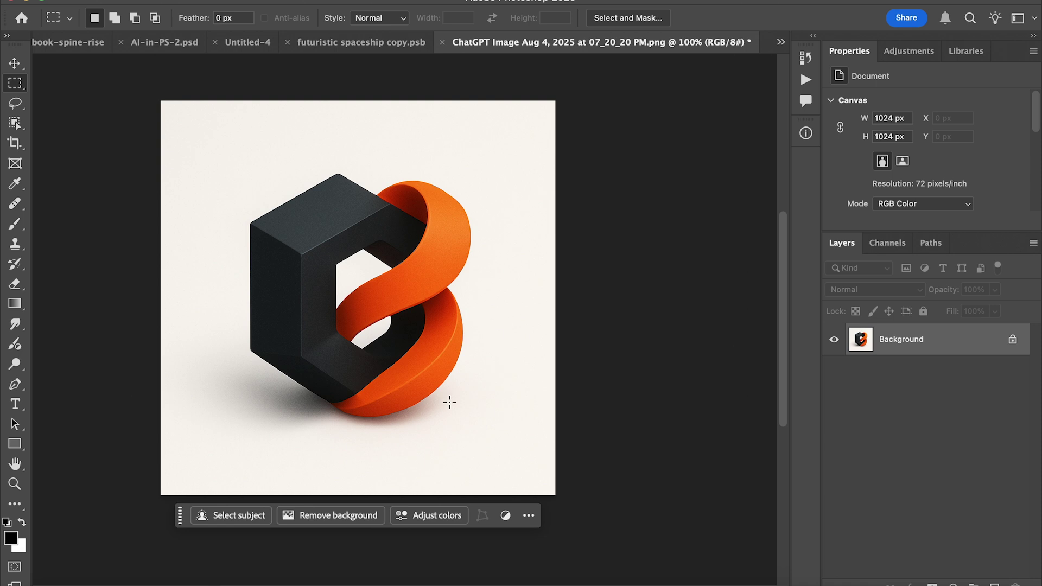
Step: Remove the off-white background from the cube-and-ribbon image in Photoshop
{"action": "left_click", "coordinate": [365, 517]}
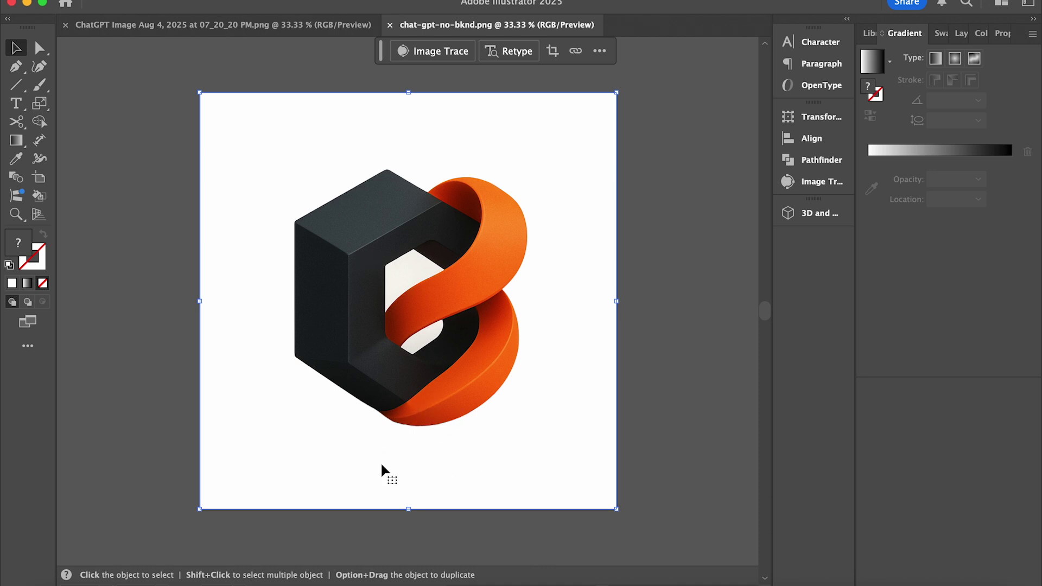
Step: Image Trace the placed cube-and-ribbon image and set the trace mode to Color
{"action": "left_click_drag", "start_coordinate": [413, 374], "coordinate": [623, 329]}
{"action": "key", "text": "super+z"}
{"action": "left_click", "coordinate": [437, 52]}
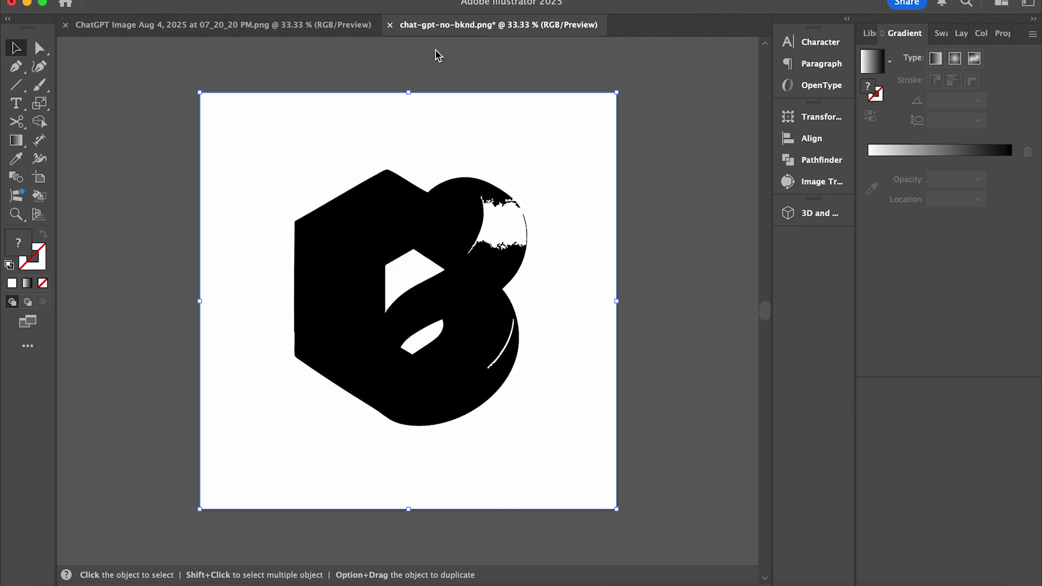
{"action": "left_click", "coordinate": [798, 183]}
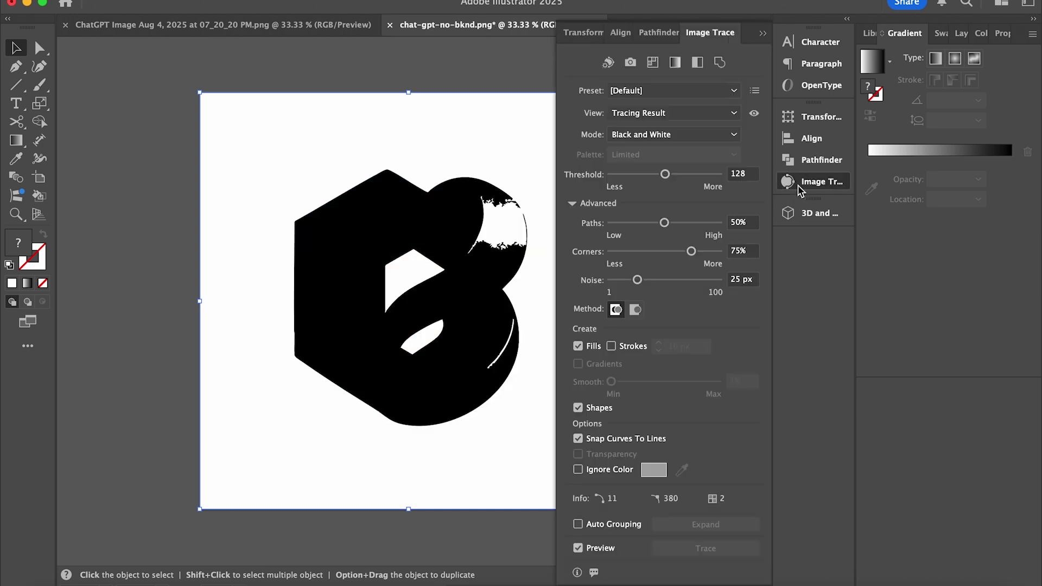
{"action": "left_click", "coordinate": [644, 135]}
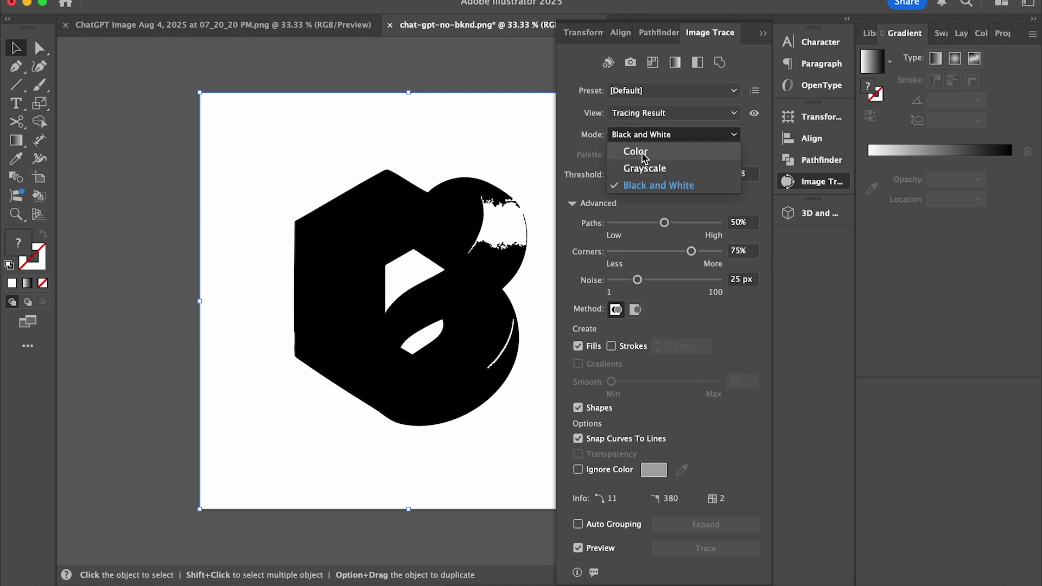
{"action": "left_click", "coordinate": [645, 158]}
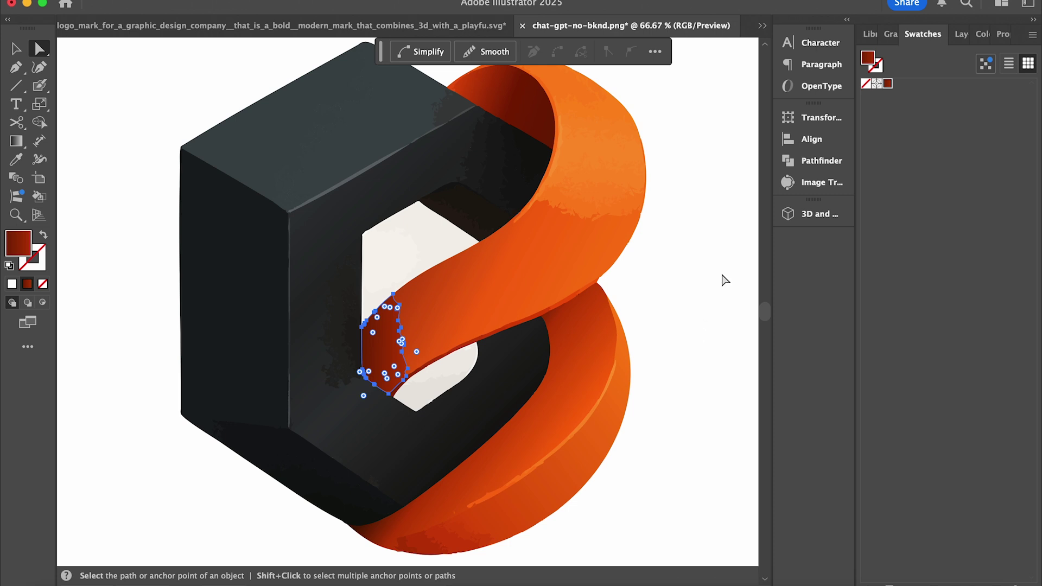
Step: Add the orange ribbon piece to the current selection
{"action": "left_click", "coordinate": [478, 298], "text": "shift"}
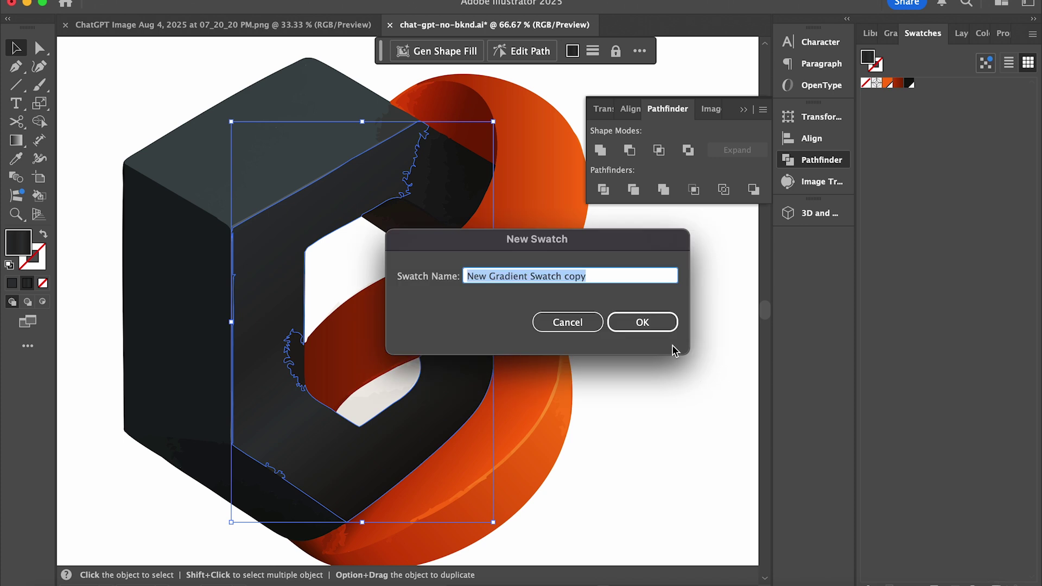
Step: Save the dark gradient swatch, unite the thin strip with the C shape, and fill it
{"action": "left_click", "coordinate": [656, 325]}
{"action": "left_click", "coordinate": [656, 326]}
{"action": "left_click", "coordinate": [260, 360]}
{"action": "left_click", "coordinate": [260, 359], "text": "shift"}
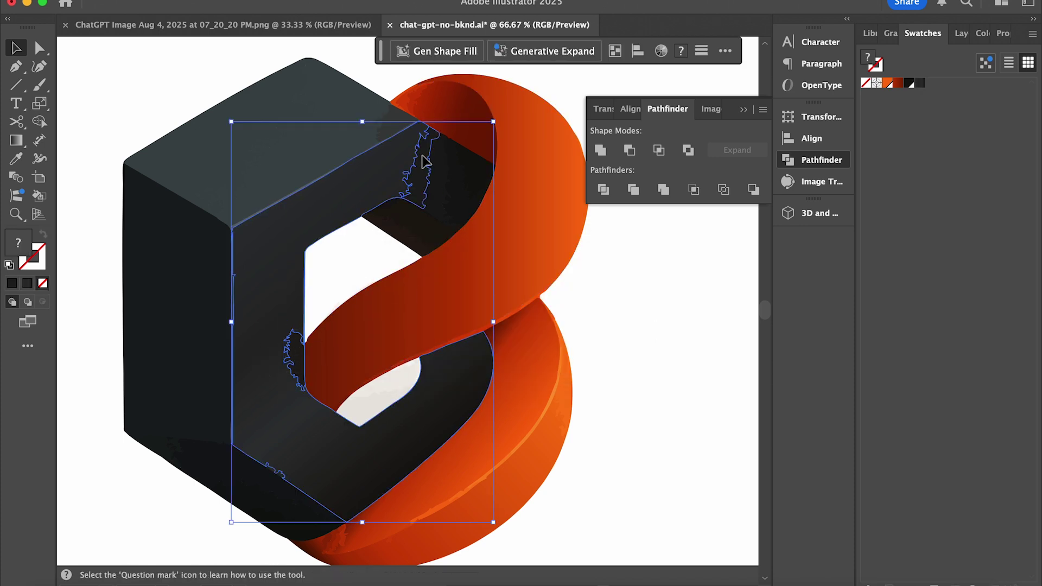
{"action": "left_click", "coordinate": [601, 150]}
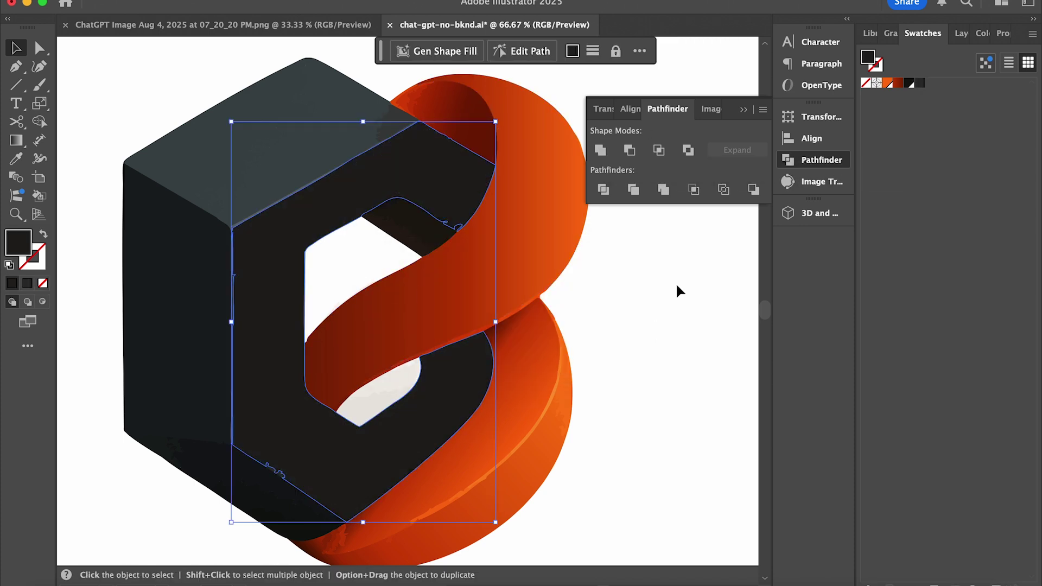
{"action": "left_click", "coordinate": [920, 83]}
Step: Make the C shape's gradient radial and reposition and enlarge it with the Gradient tool
{"action": "left_click", "coordinate": [891, 33]}
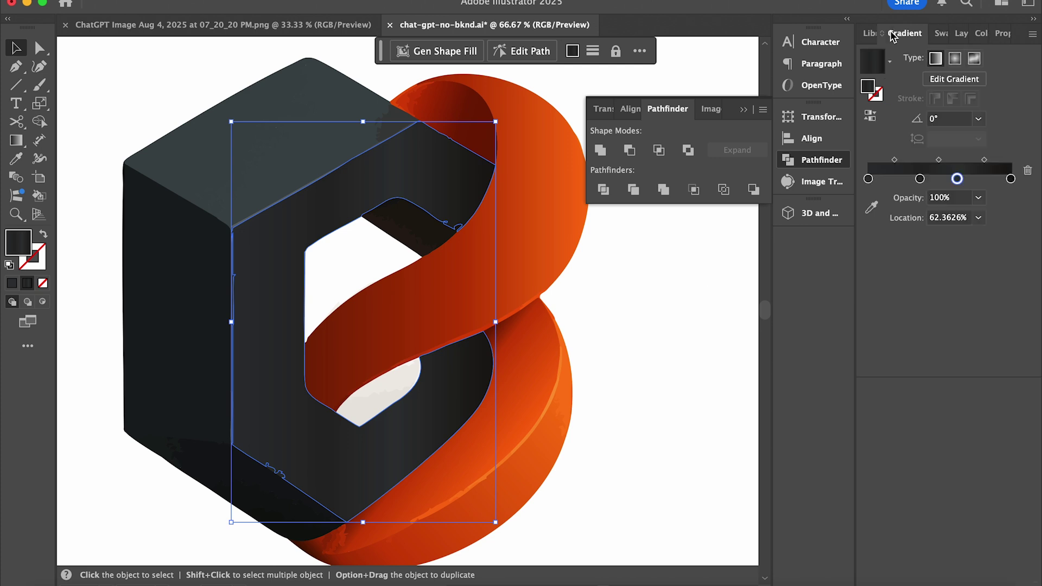
{"action": "key", "text": "g"}
{"action": "mouse_move", "coordinate": [265, 203]}
{"action": "left_mouse_down"}
{"action": "mouse_move", "coordinate": [448, 412]}
{"action": "mouse_move", "coordinate": [496, 288]}
{"action": "mouse_move", "coordinate": [530, 275]}
{"action": "mouse_move", "coordinate": [473, 227]}
{"action": "left_mouse_up"}
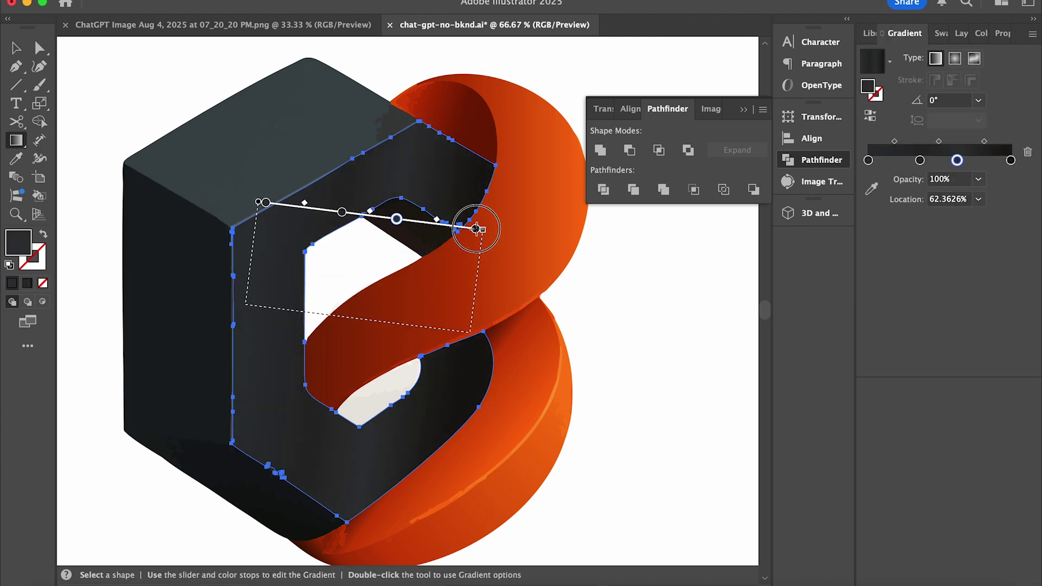
{"action": "left_click", "coordinate": [954, 58]}
{"action": "mouse_move", "coordinate": [343, 188]}
{"action": "left_mouse_down"}
{"action": "mouse_move", "coordinate": [500, 481]}
{"action": "mouse_move", "coordinate": [373, 432]}
{"action": "mouse_move", "coordinate": [239, 500]}
{"action": "left_mouse_up"}
{"action": "left_click_drag", "start_coordinate": [327, 383], "coordinate": [372, 304]}
{"action": "mouse_move", "coordinate": [232, 478]}
{"action": "left_mouse_down"}
{"action": "mouse_move", "coordinate": [361, 272]}
{"action": "mouse_move", "coordinate": [430, 186]}
{"action": "left_mouse_up"}
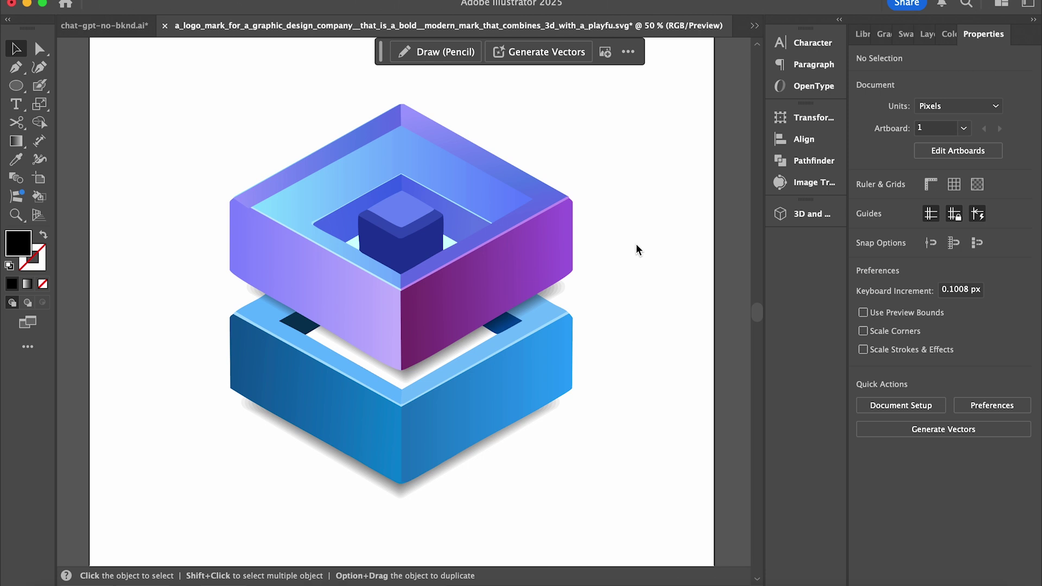
Step: Compare the chat-gpt-no-bknd.ai and SVG logos, then select the oval shadow under the ribbon
{"action": "left_click", "coordinate": [131, 25]}
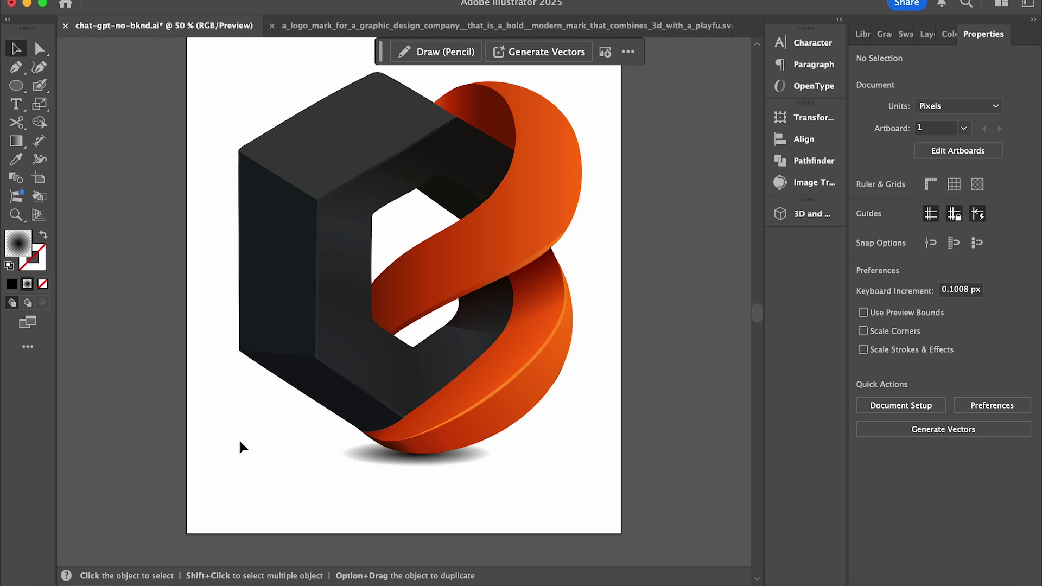
{"action": "left_click", "coordinate": [334, 27]}
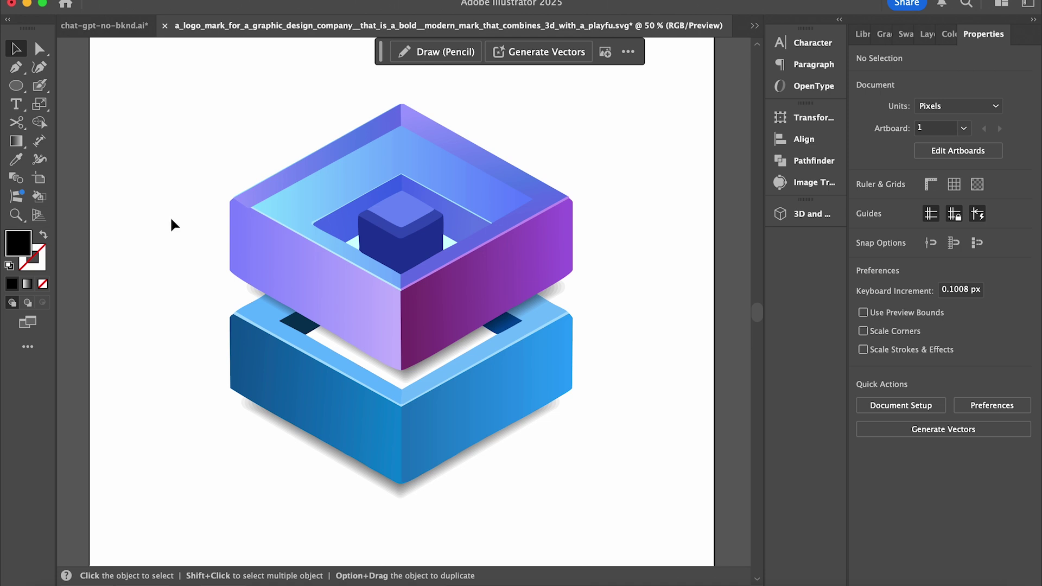
{"action": "left_click", "coordinate": [114, 27]}
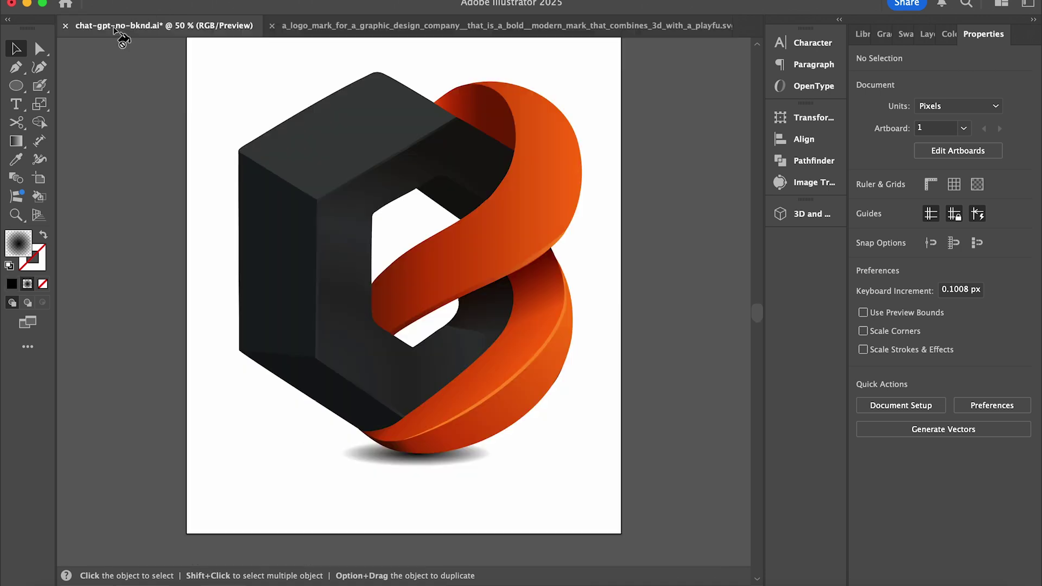
{"action": "left_click", "coordinate": [352, 465]}
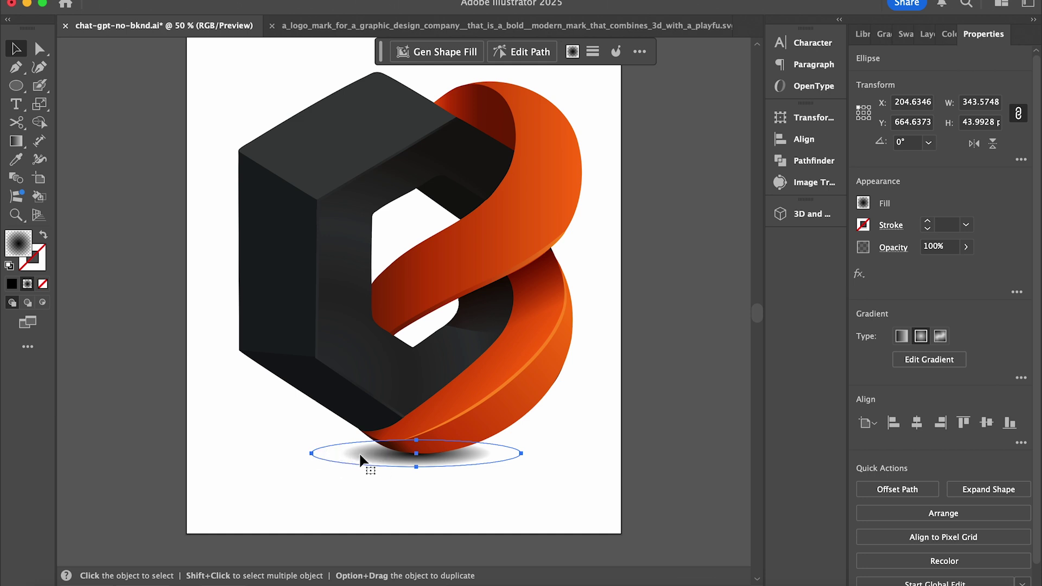
Step: On the SVG document, inspect the blended shadow between the stacked boxes, then deselect it
{"action": "left_click", "coordinate": [323, 27]}
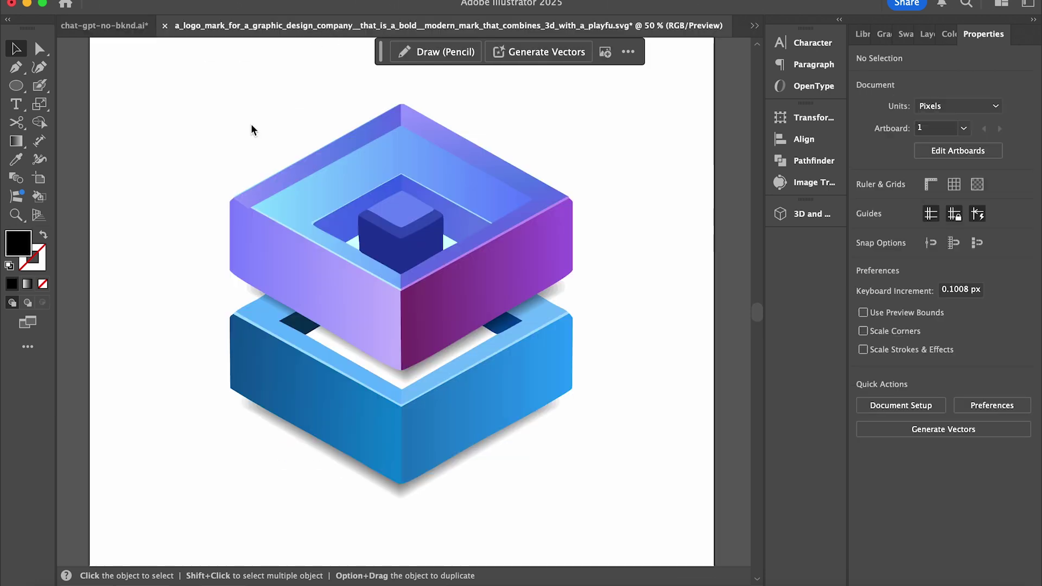
{"action": "left_click", "coordinate": [277, 307]}
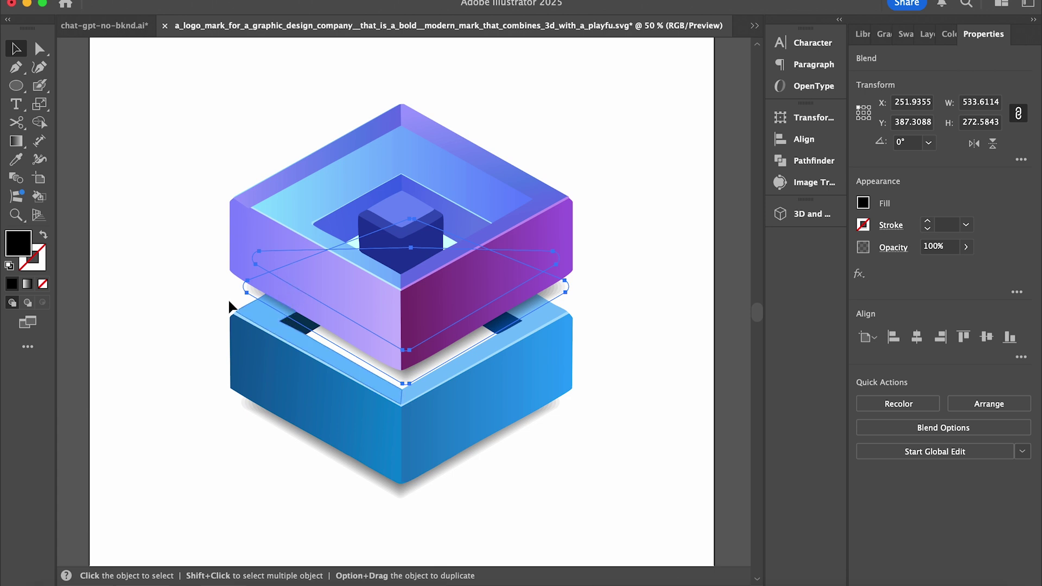
{"action": "left_click", "coordinate": [182, 293]}
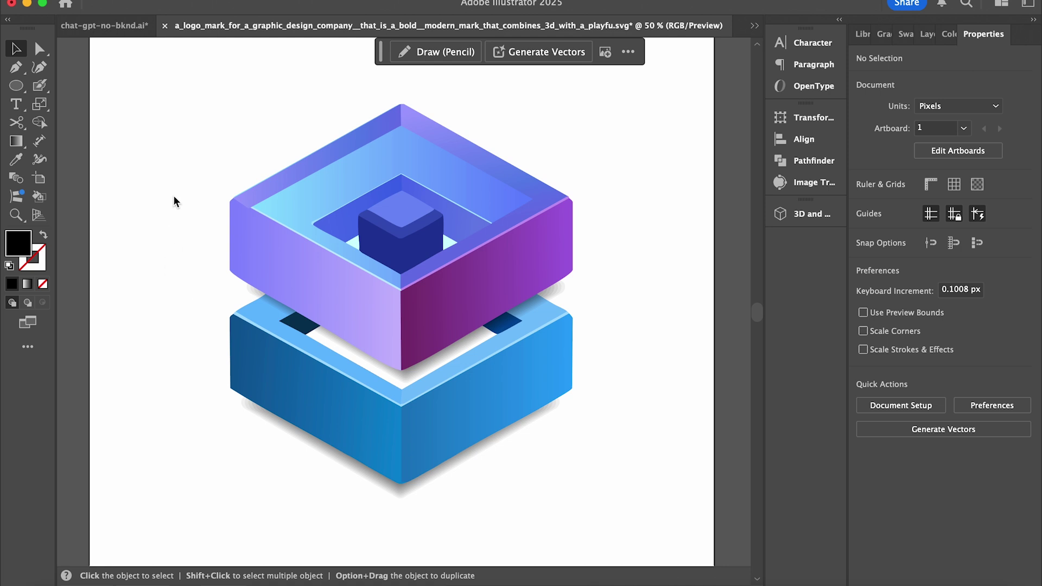